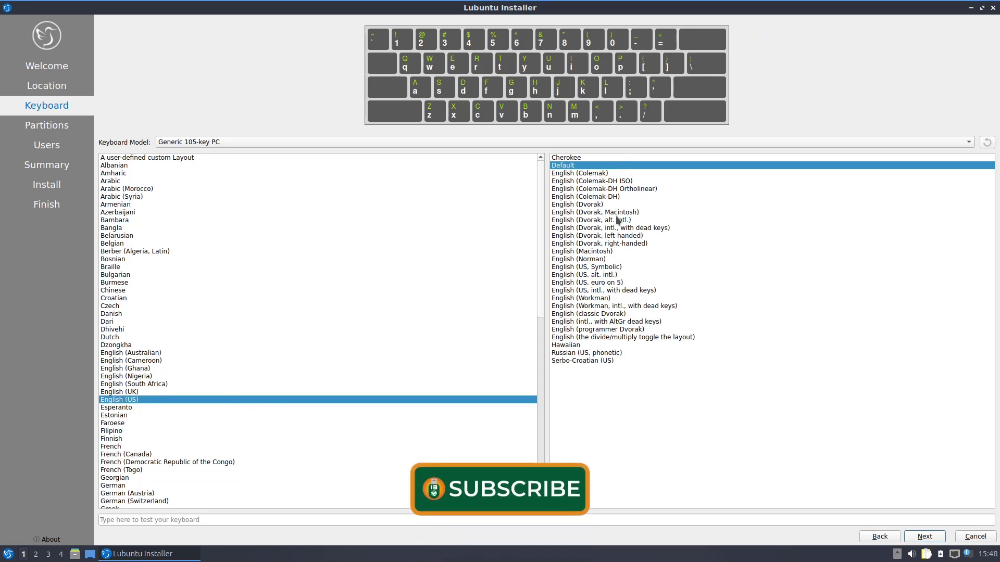
Keep the English (US) default keyboard layout and advance to the Partitions page.
{"action": "left_click", "coordinate": [922, 537]}
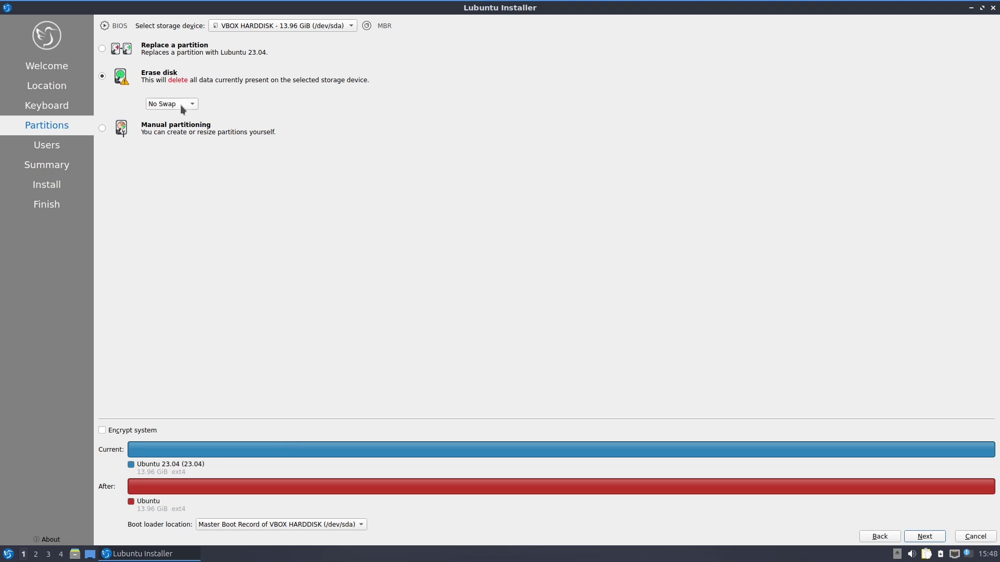
Accept erasing the 13.96 GiB VBOX disk and the prefilled user, then install Lubuntu 23.04.
{"action": "left_click", "coordinate": [935, 540]}
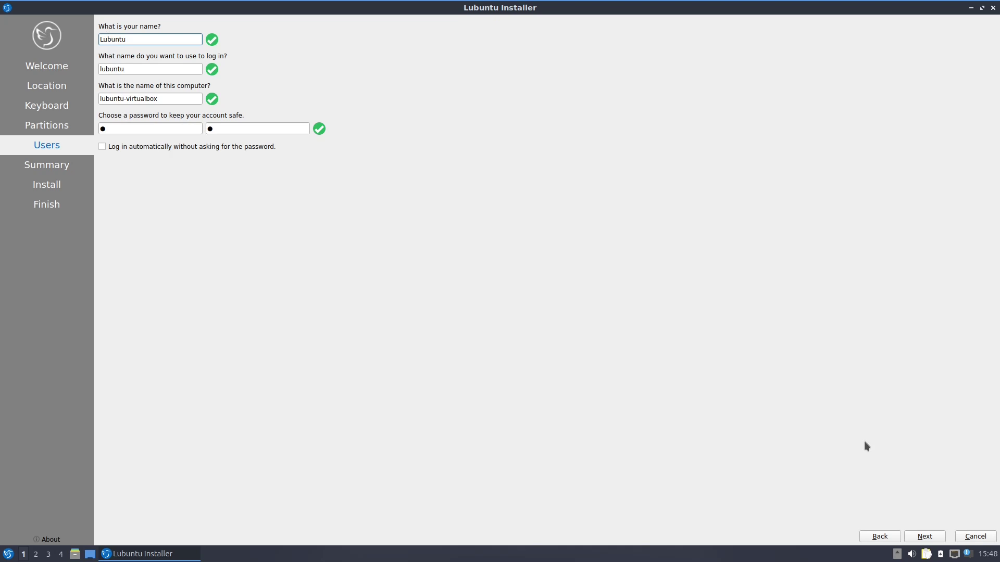
{"action": "left_click", "coordinate": [920, 540]}
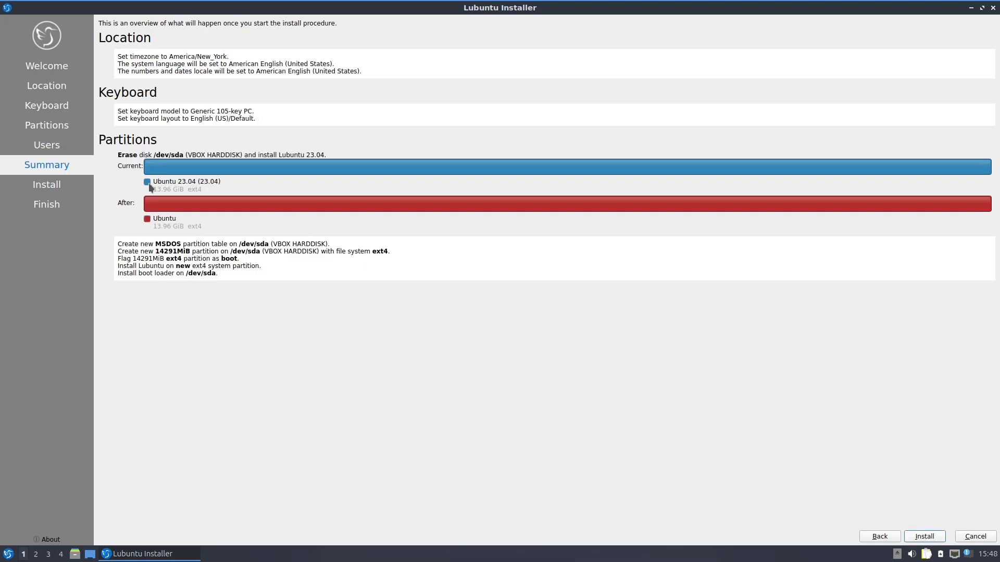
{"action": "left_click", "coordinate": [927, 536]}
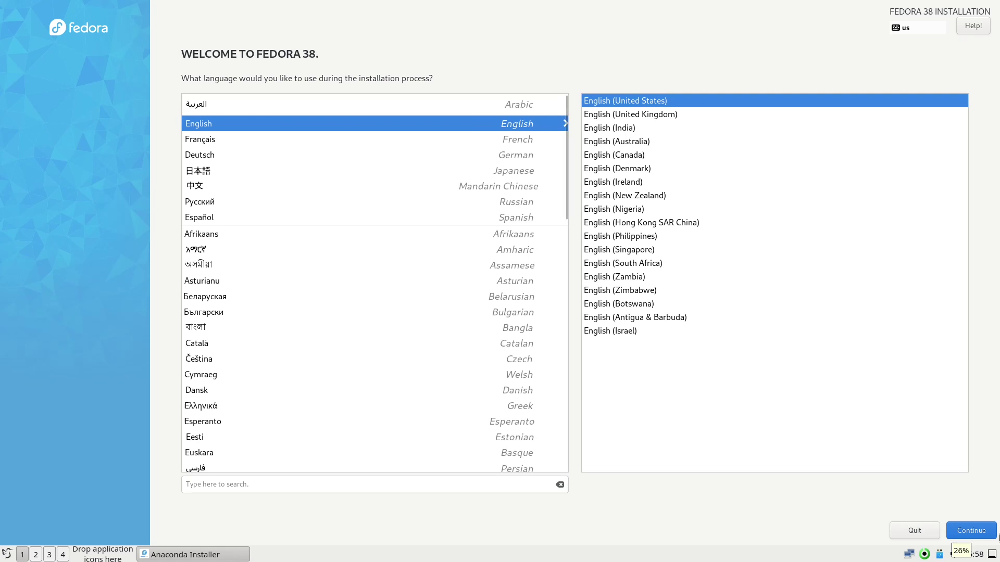
Keep English (United States), choose the 15 GiB VBOX disk with automatic storage, then open Root Account.
{"action": "left_click", "coordinate": [975, 530]}
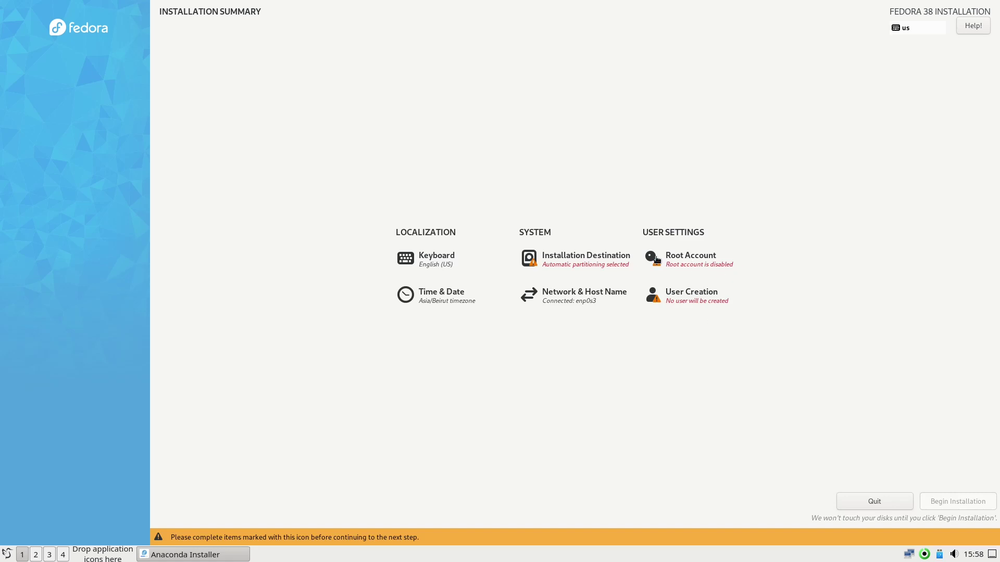
{"action": "left_click", "coordinate": [591, 260]}
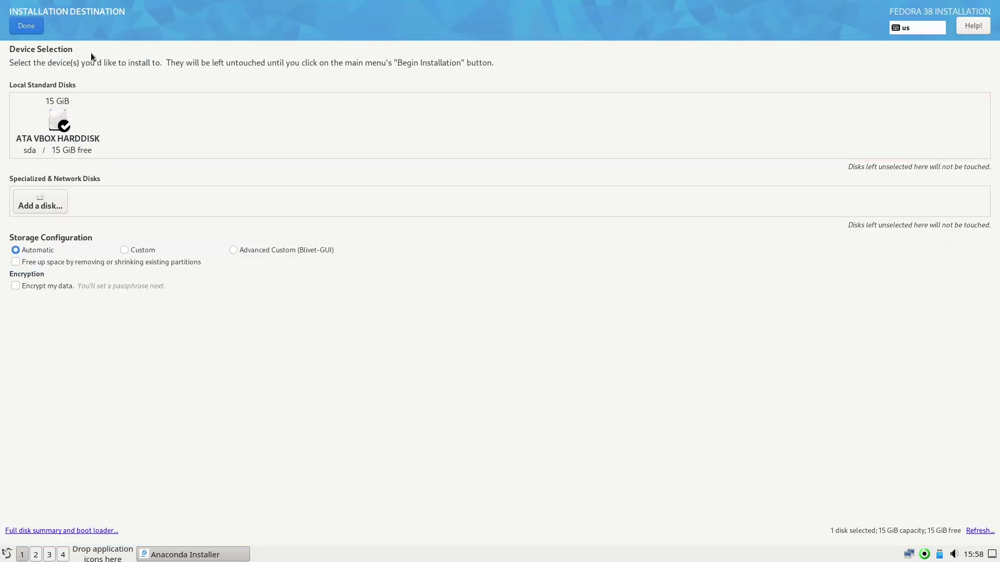
{"action": "left_click", "coordinate": [65, 126]}
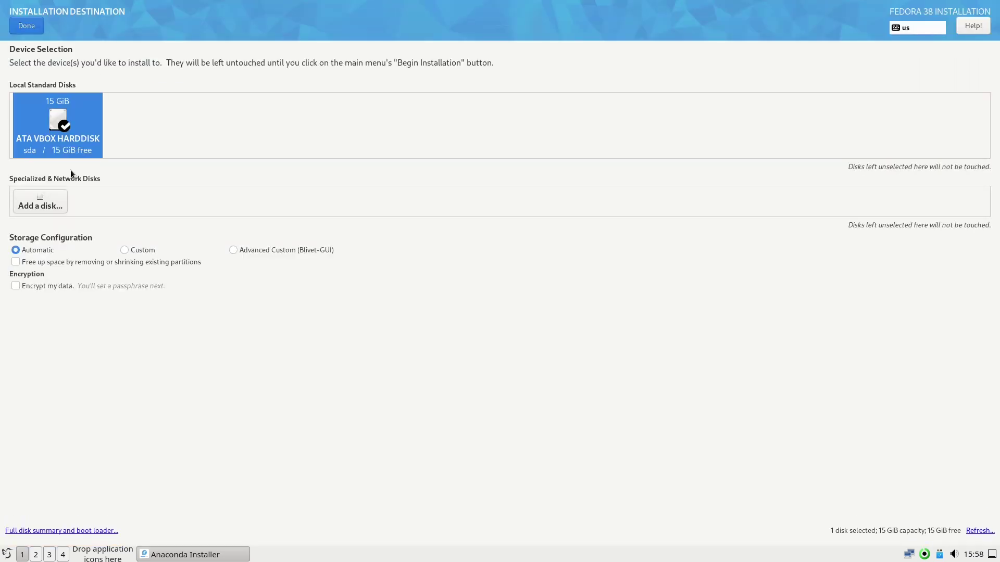
{"action": "left_click", "coordinate": [24, 30]}
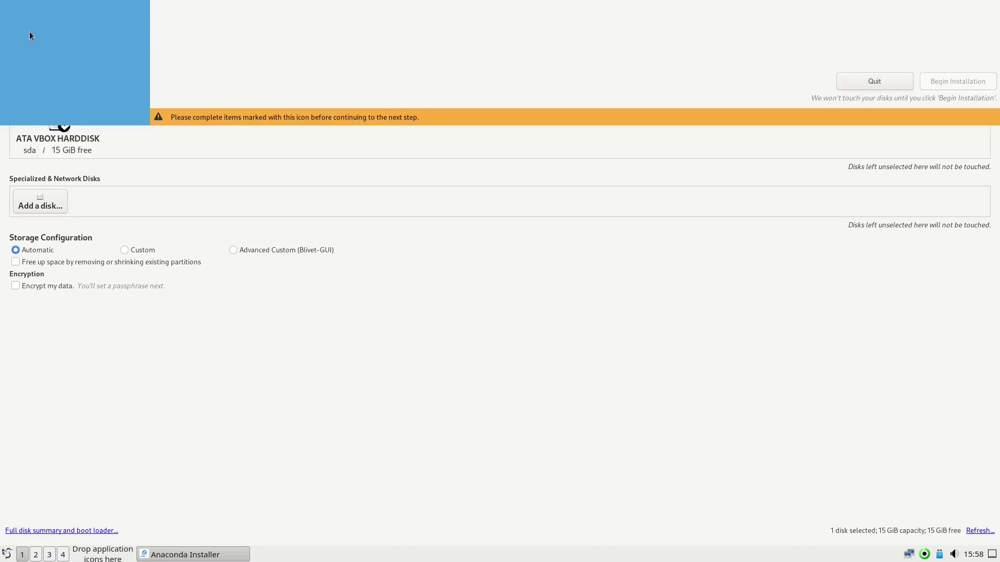
{"action": "left_click", "coordinate": [706, 257]}
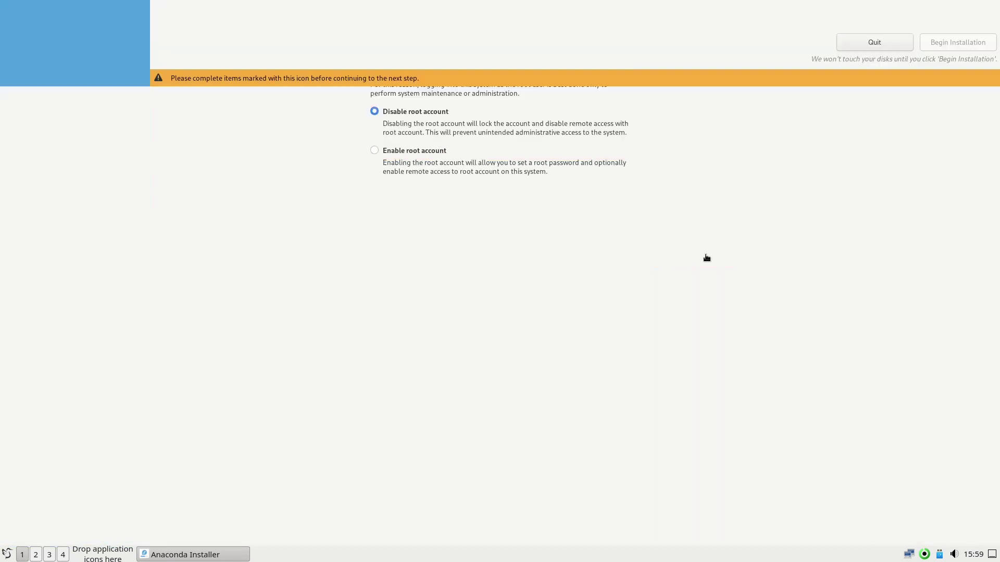
Enable the root account and set and confirm its password.
{"action": "left_click", "coordinate": [380, 150]}
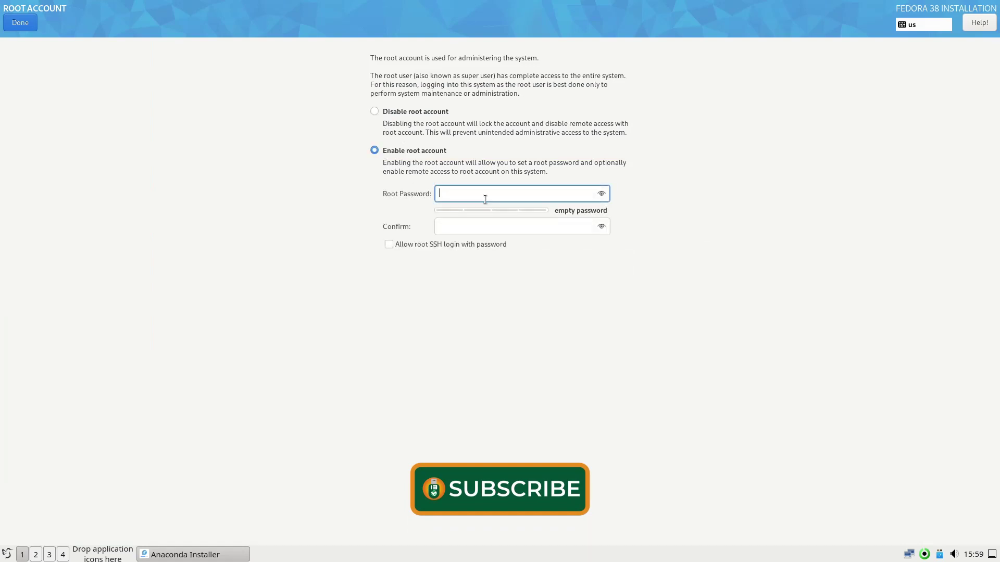
{"action": "type", "text": "aa"}
{"action": "key", "text": "Tab"}
{"action": "type", "text": "aa"}
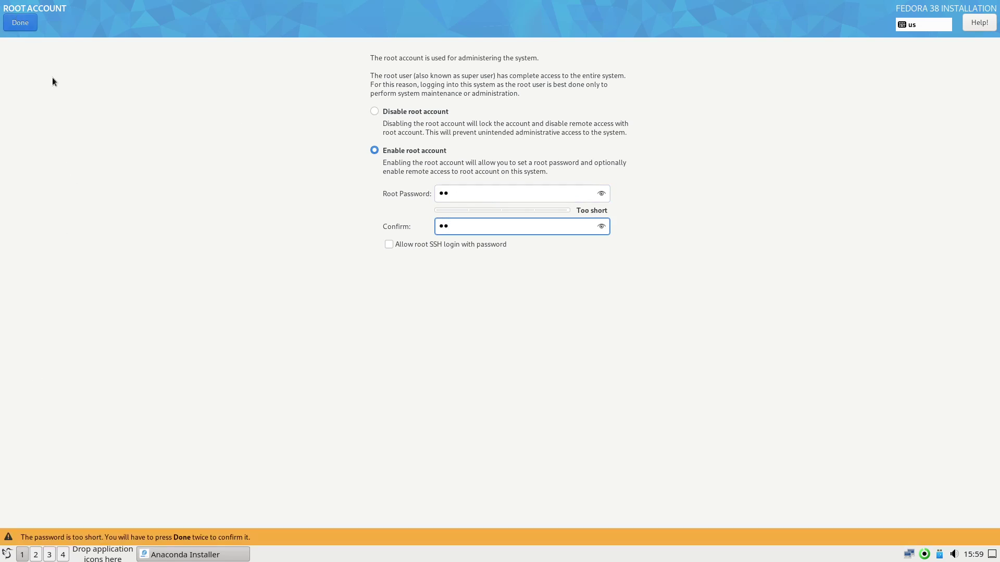
{"action": "left_click", "coordinate": [31, 21]}
{"action": "left_click", "coordinate": [31, 22]}
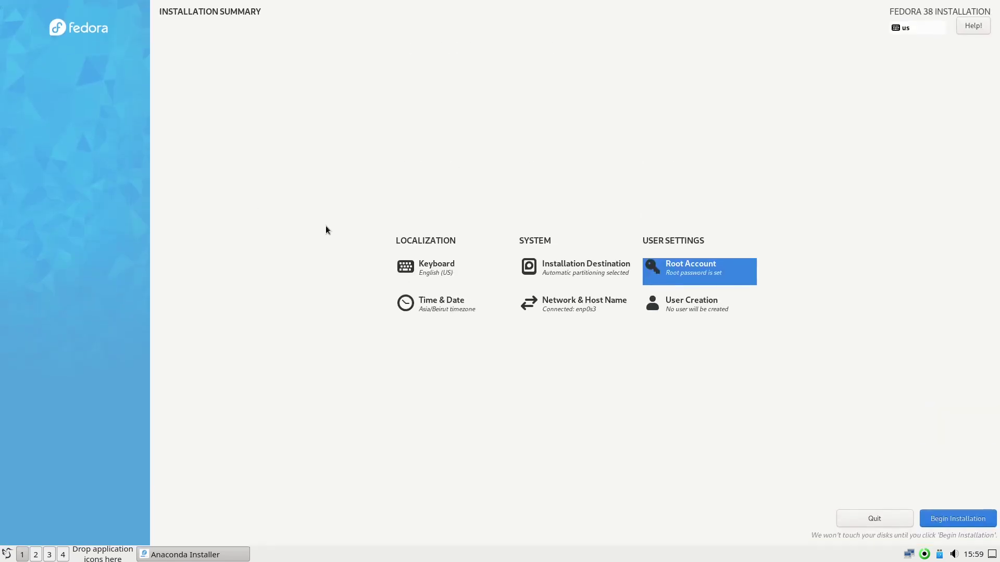
Create the user 'fedora' with a confirmed password, then begin the Fedora 38 installation.
{"action": "left_click", "coordinate": [686, 309]}
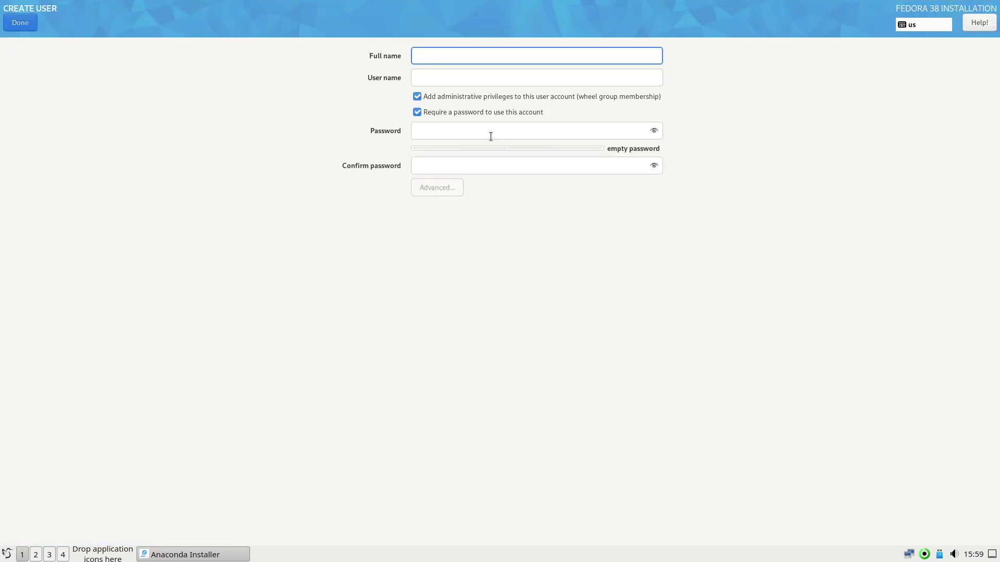
{"action": "type", "text": "fedor"}
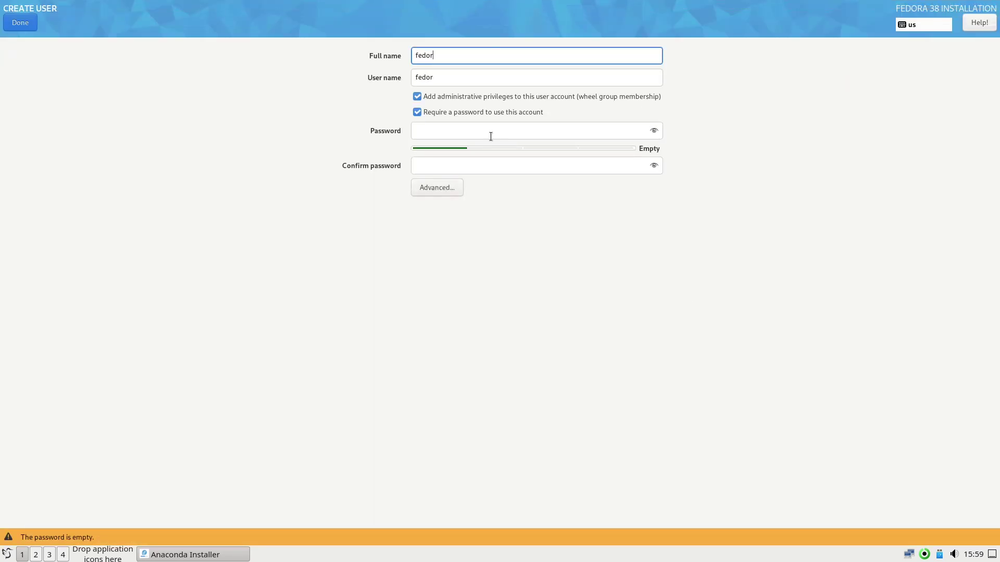
{"action": "type", "text": "a"}
{"action": "key", "text": "Tab"}
{"action": "key", "text": "Tab"}
{"action": "key", "text": "Tab"}
{"action": "key", "text": "Tab"}
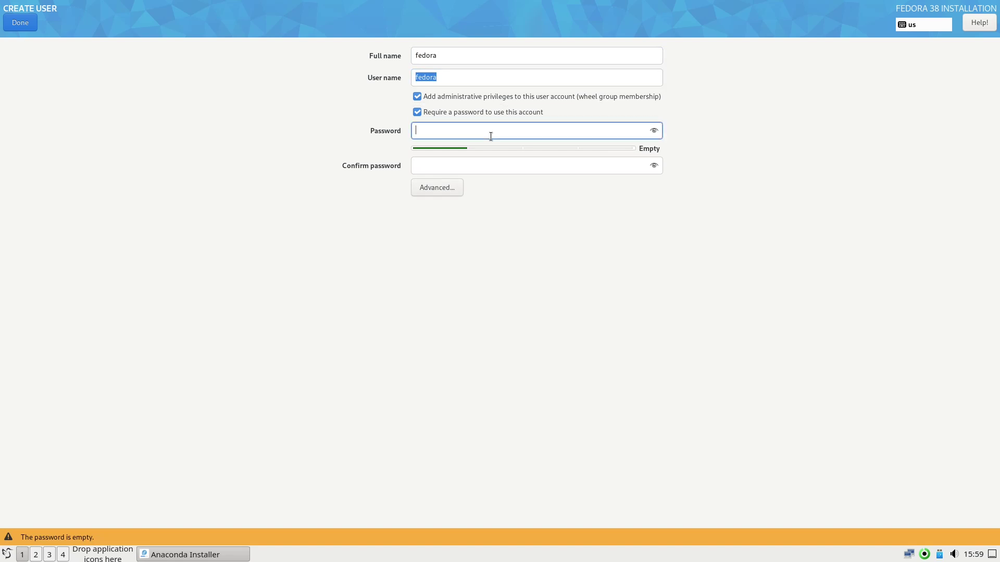
{"action": "type", "text": "a"}
{"action": "key", "text": "Tab"}
{"action": "type", "text": "a"}
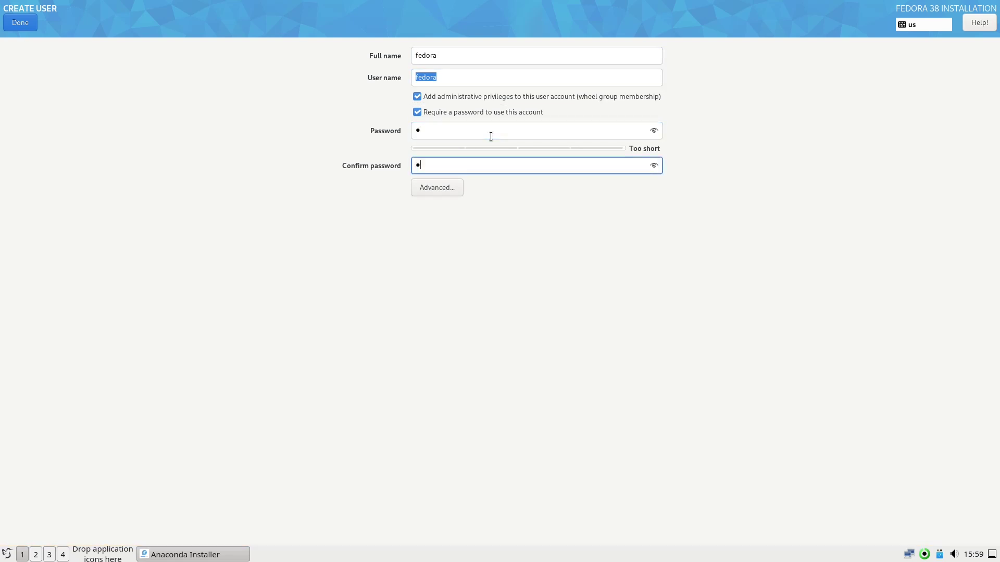
{"action": "left_click", "coordinate": [21, 23]}
{"action": "left_click", "coordinate": [22, 23]}
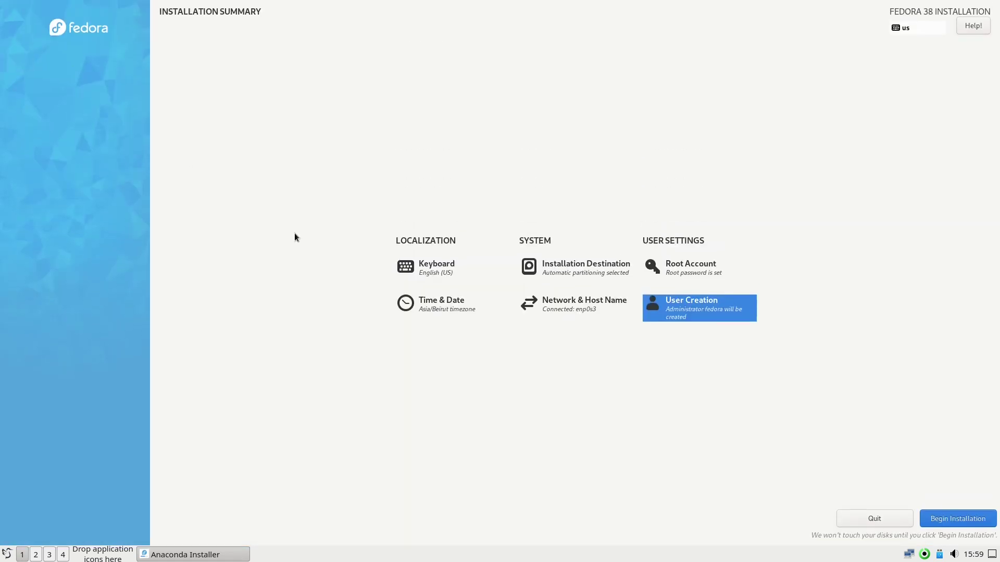
{"action": "left_click", "coordinate": [956, 518]}
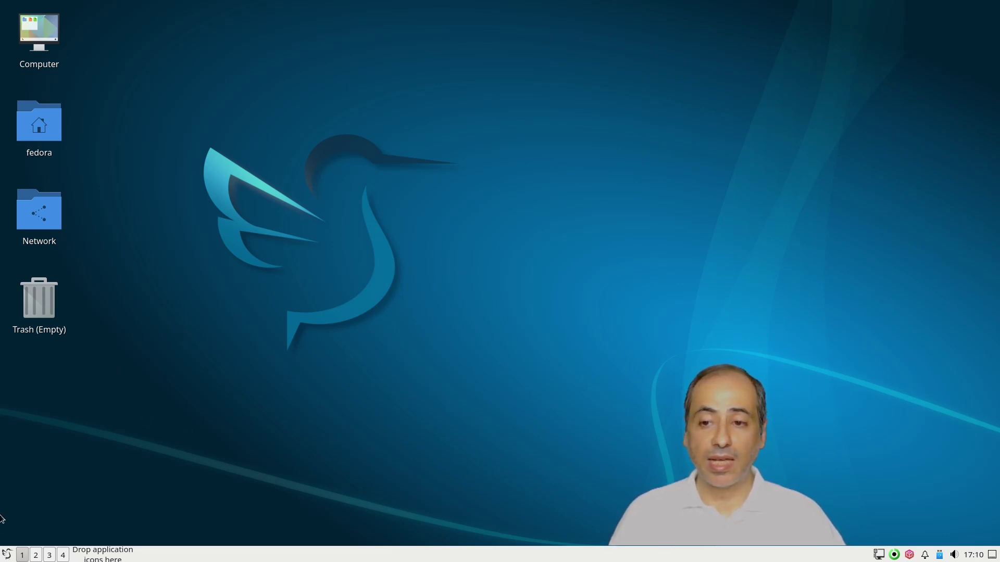
Browse the LXQt application menu's categories, then close the menu to clear the desktop.
{"action": "left_click", "coordinate": [6, 555]}
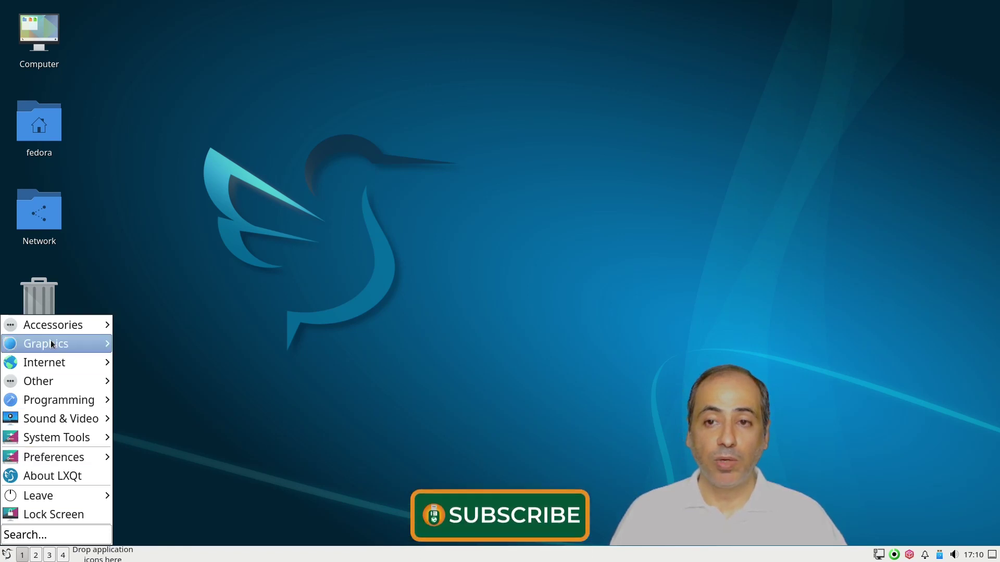
{"action": "mouse_move", "coordinate": [57, 325]}
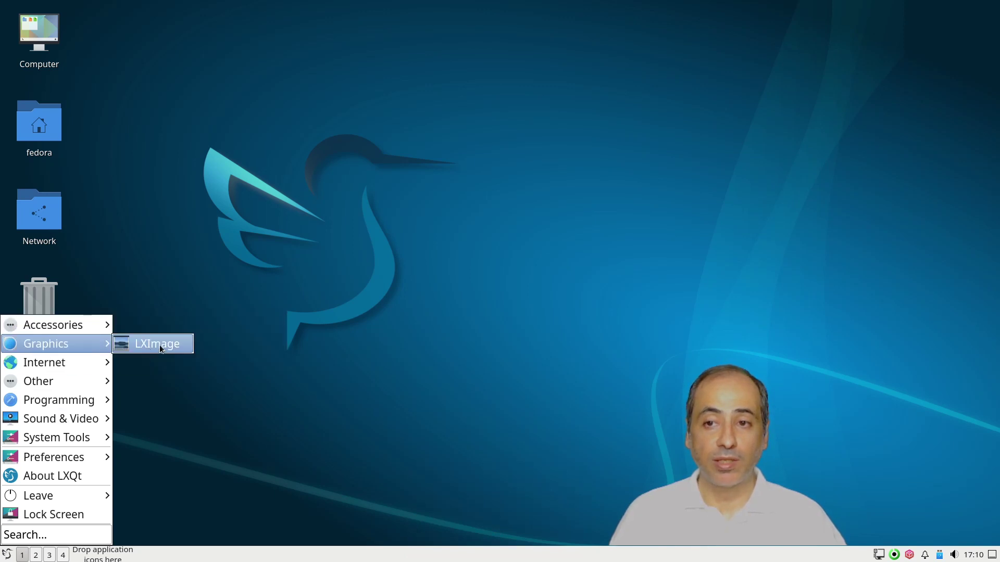
{"action": "mouse_move", "coordinate": [70, 360]}
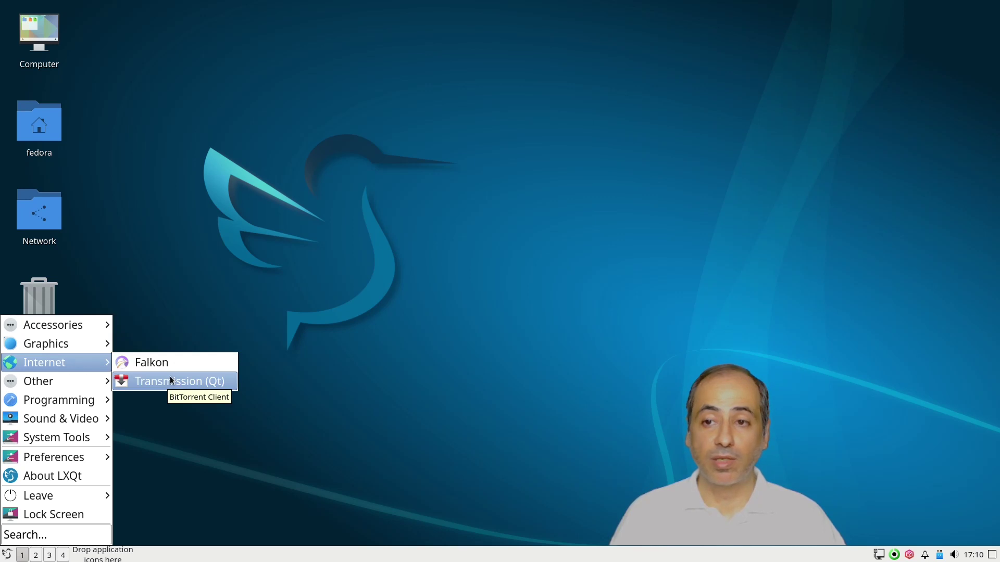
{"action": "mouse_move", "coordinate": [86, 377]}
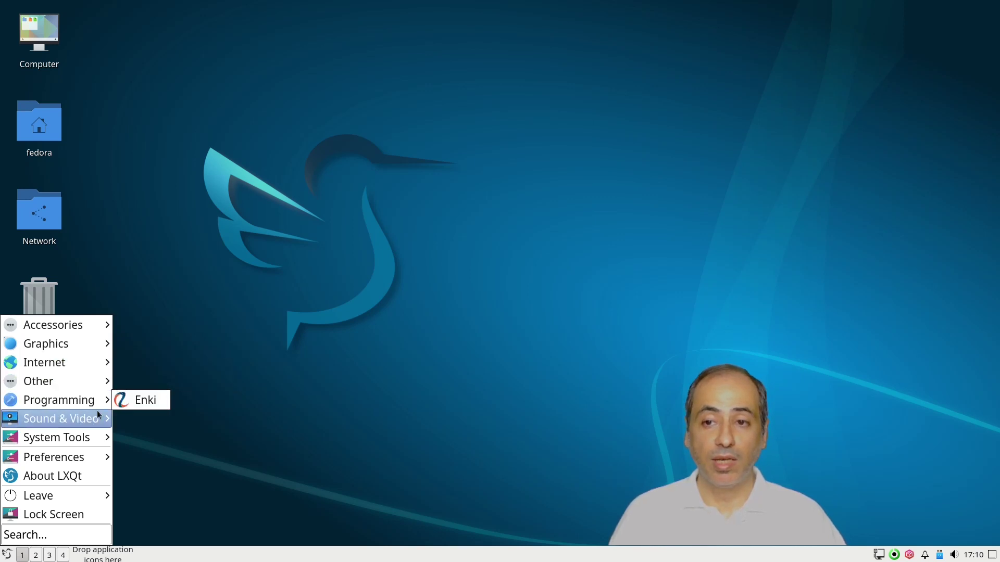
{"action": "mouse_move", "coordinate": [94, 401]}
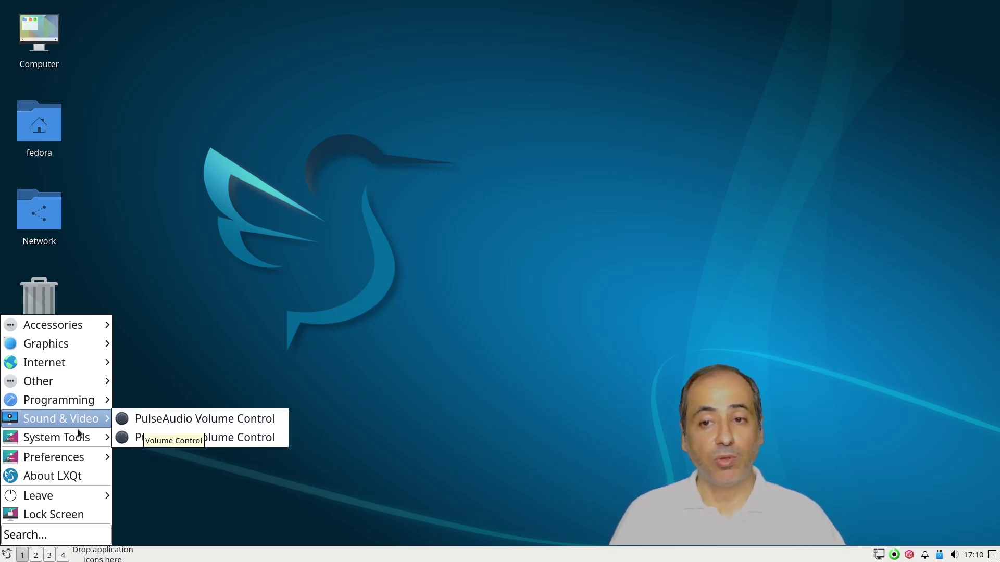
{"action": "mouse_move", "coordinate": [76, 440]}
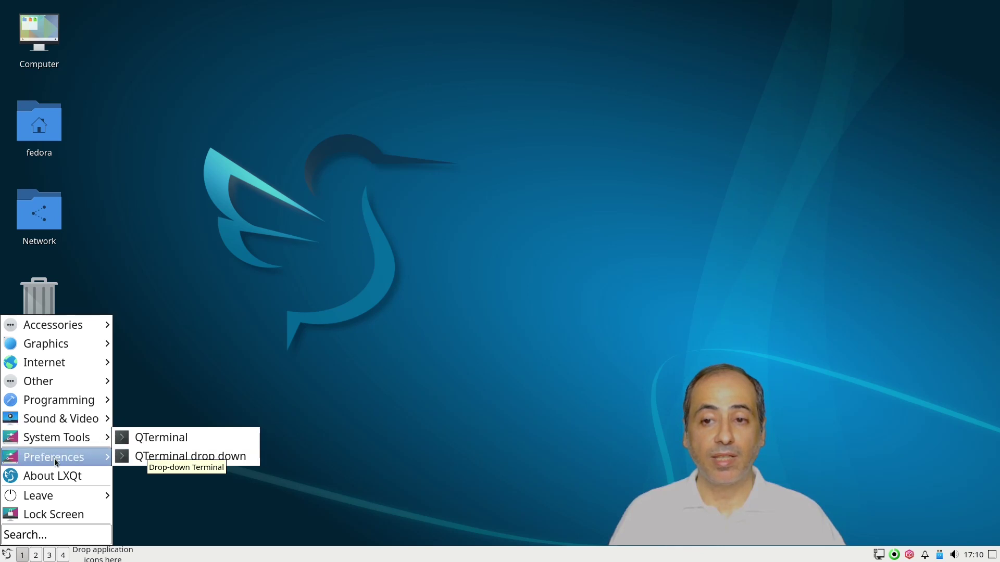
{"action": "mouse_move", "coordinate": [83, 461]}
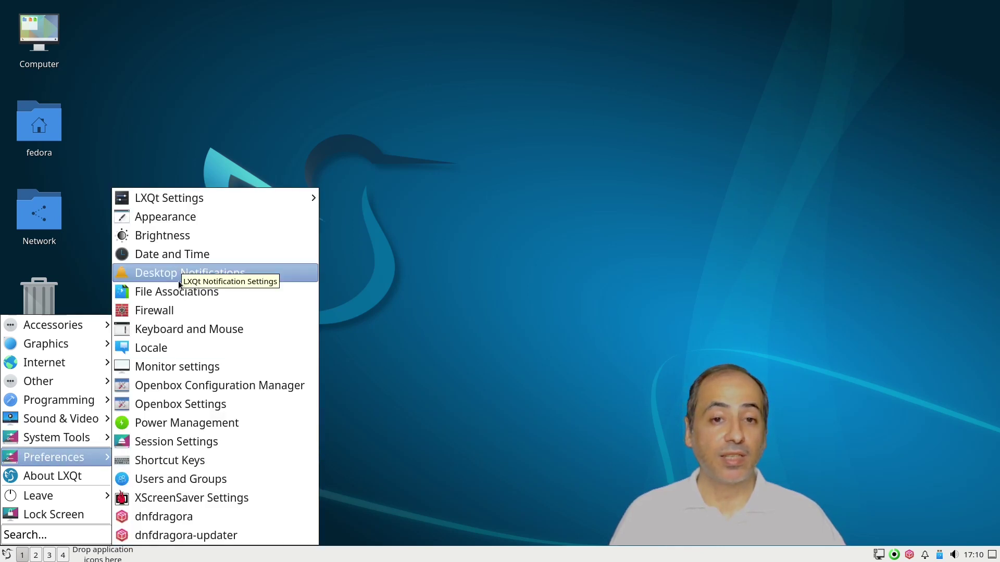
{"action": "mouse_move", "coordinate": [72, 498]}
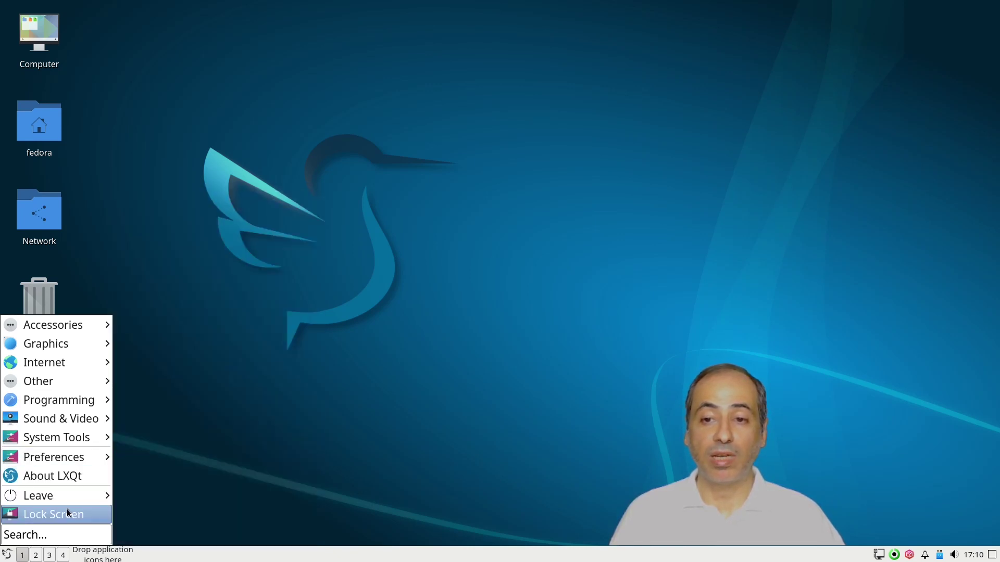
{"action": "left_click", "coordinate": [368, 201]}
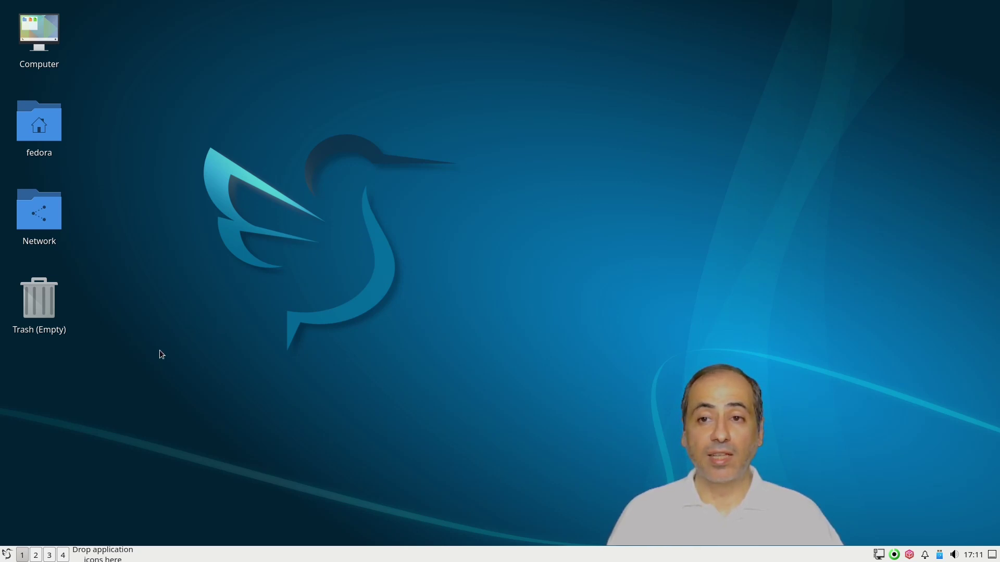
Open and dismiss the application menu, then show the dnfdragora tray icon's quick actions menu.
{"action": "left_click", "coordinate": [9, 554]}
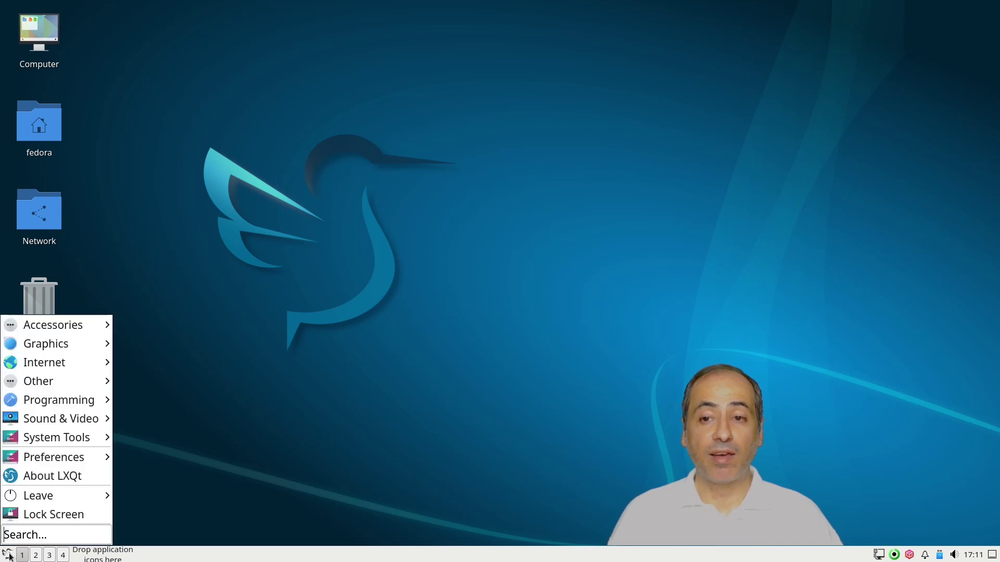
{"action": "left_click", "coordinate": [362, 330]}
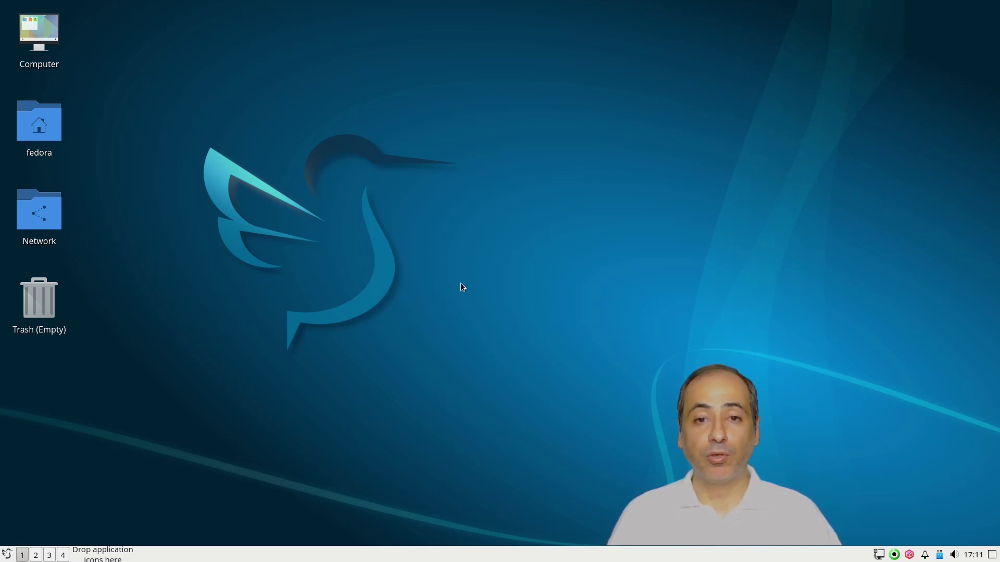
{"action": "right_click", "coordinate": [908, 555]}
{"action": "left_click", "coordinate": [925, 509]}
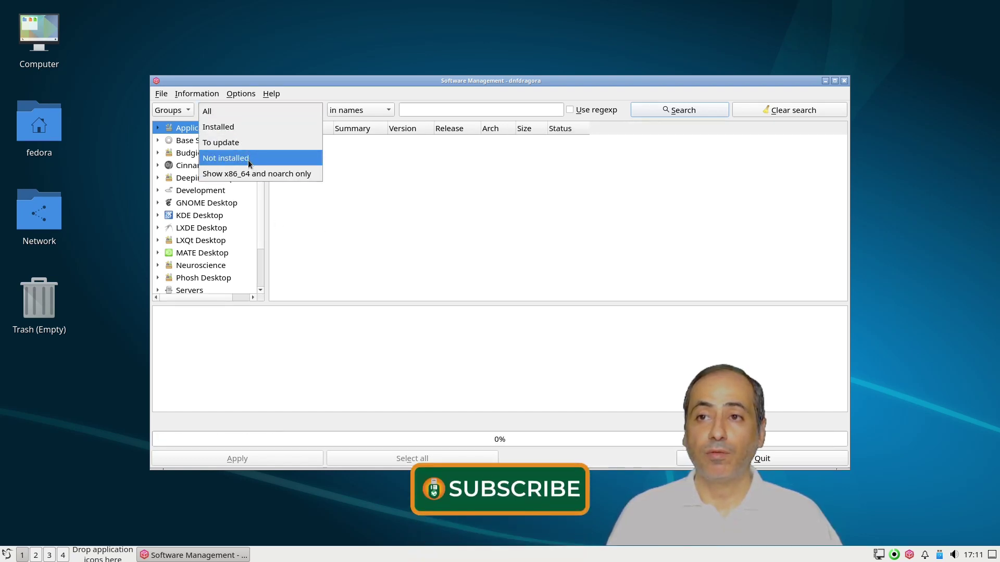
{"action": "left_click", "coordinate": [254, 113]}
{"action": "left_click", "coordinate": [434, 113]}
{"action": "type", "text": "firefox"}
{"action": "key", "text": "Return"}
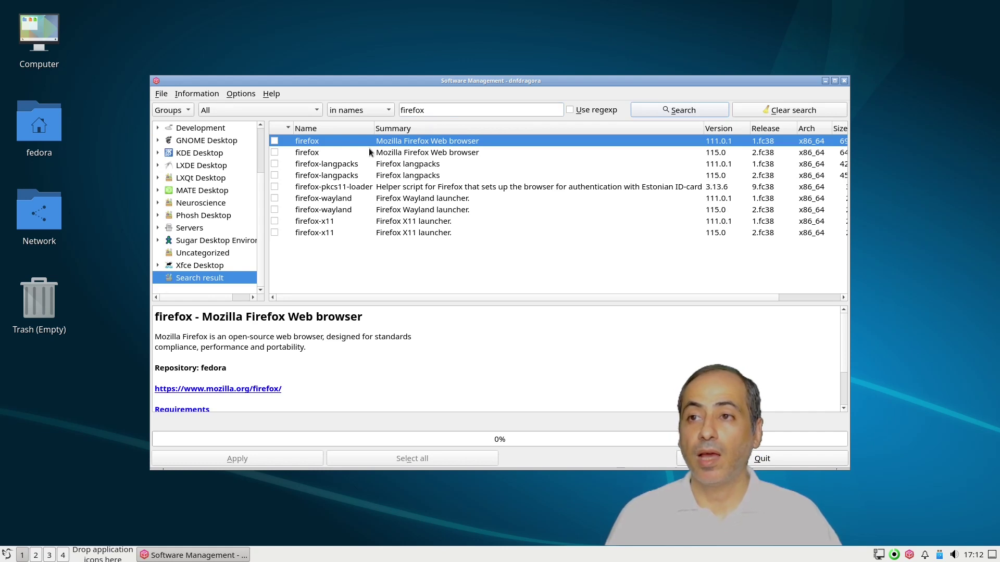
{"action": "left_click", "coordinate": [725, 152]}
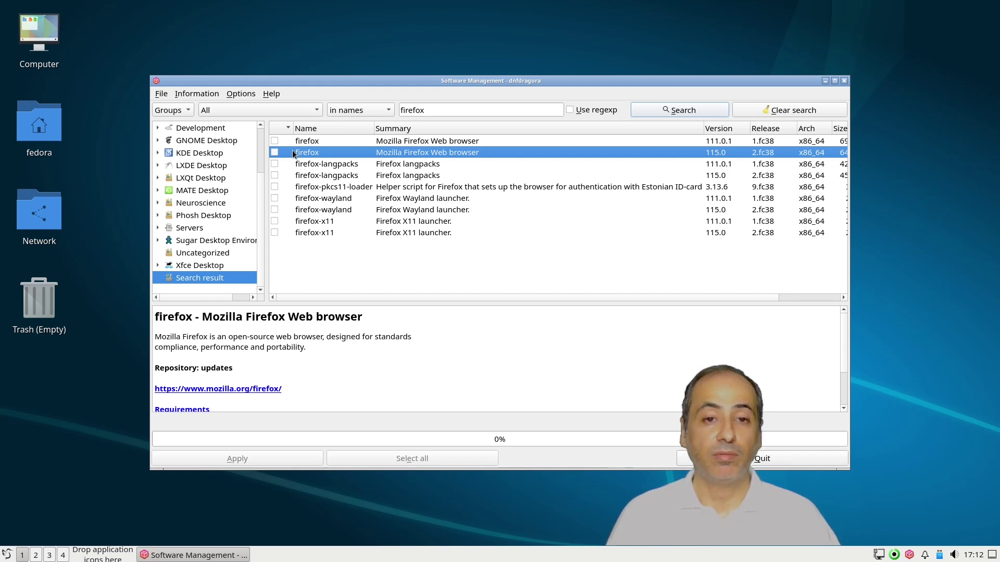
{"action": "left_click", "coordinate": [276, 152]}
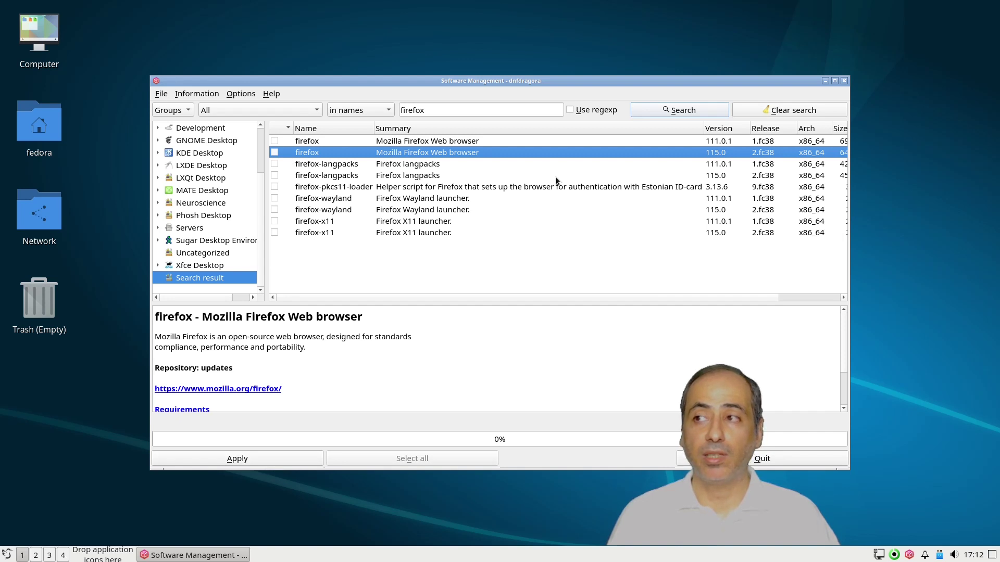
{"action": "left_click", "coordinate": [844, 81]}
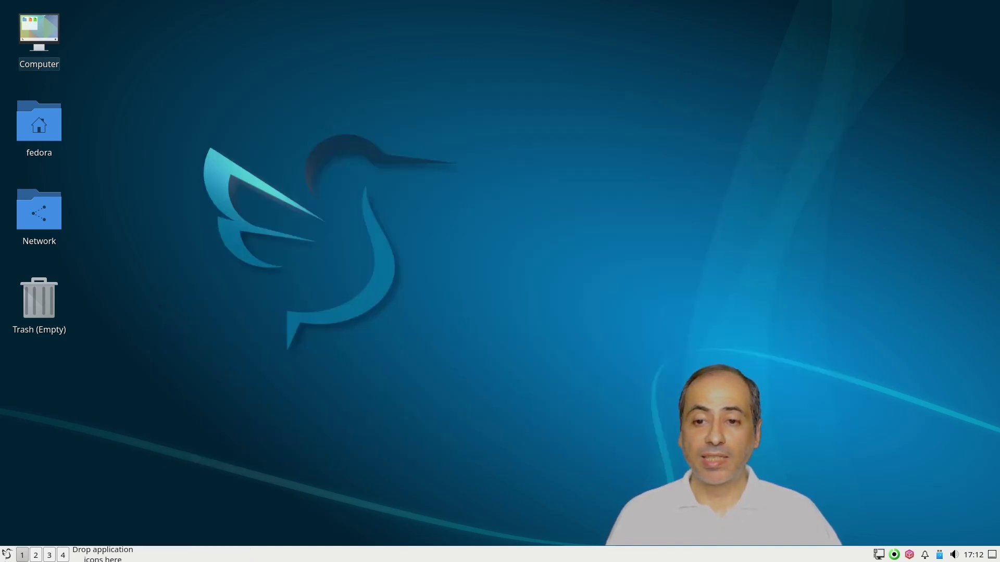
Open a terminal in the Desktop folder, recall the dnf install command, and highlight 'vlc'.
{"action": "left_click", "coordinate": [7, 555]}
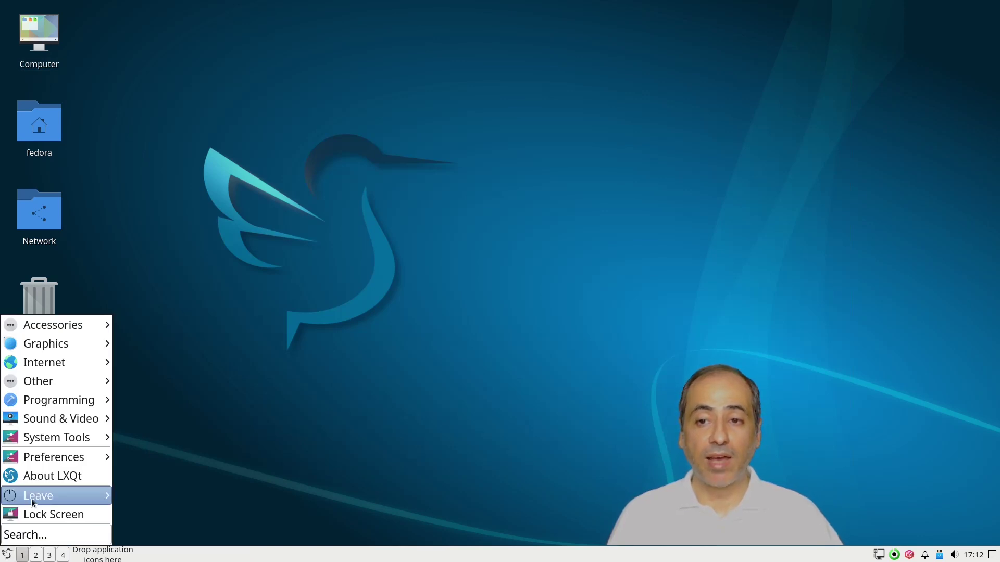
{"action": "mouse_move", "coordinate": [58, 440]}
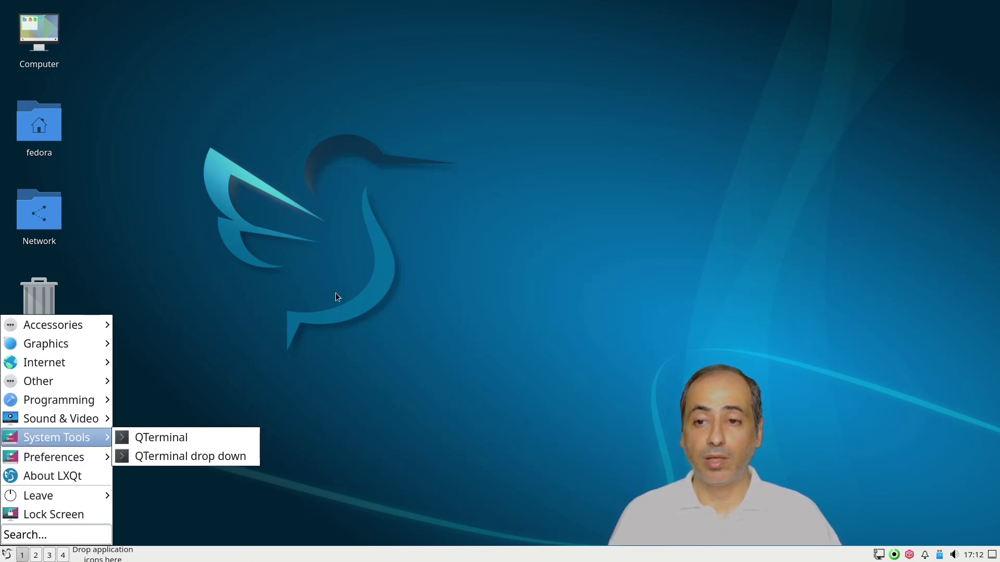
{"action": "left_click", "coordinate": [507, 120]}
{"action": "right_click", "coordinate": [509, 122]}
{"action": "left_click", "coordinate": [530, 130]}
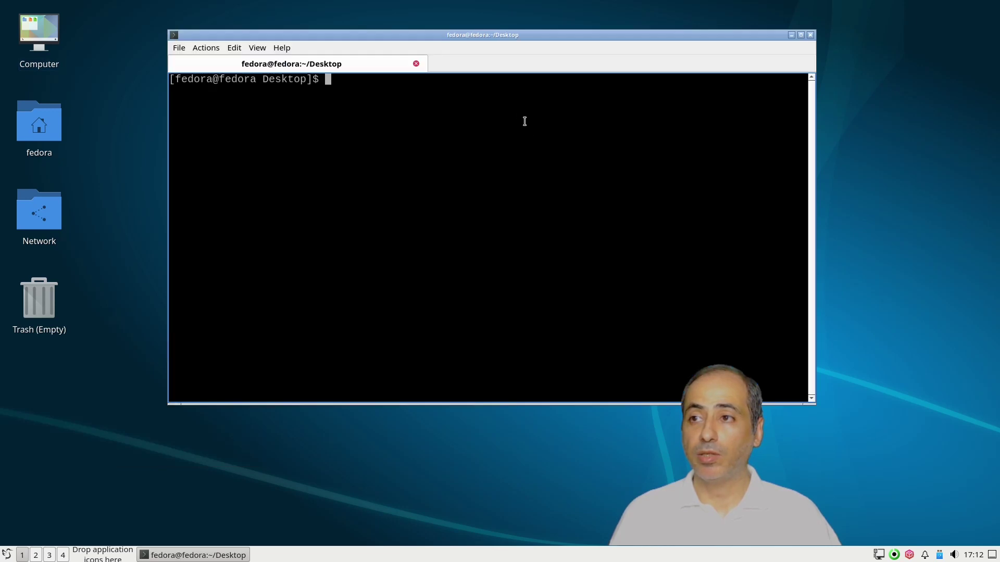
{"action": "key", "text": "Up"}
{"action": "key", "text": "Up"}
{"action": "key", "text": "Up"}
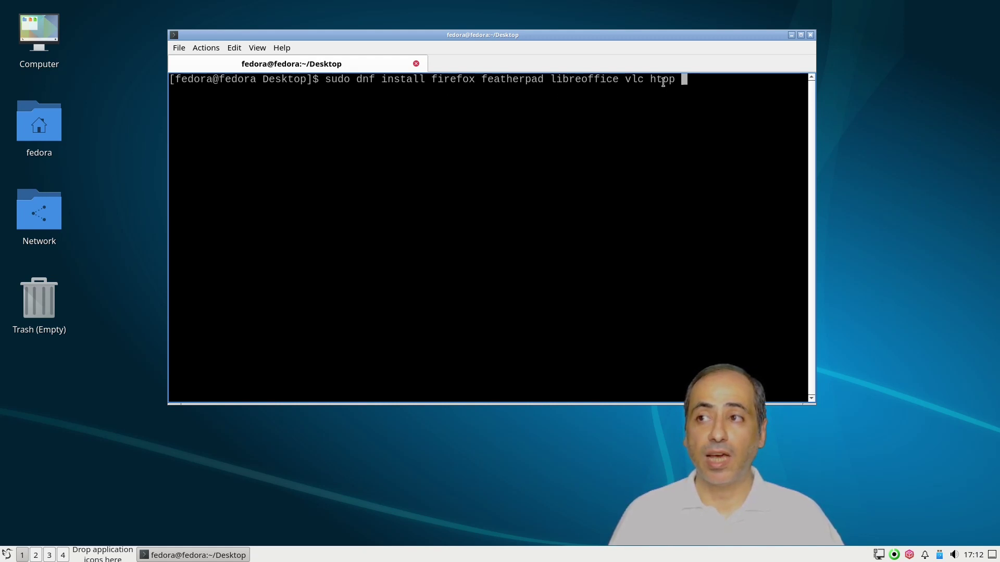
{"action": "left_click_drag", "start_coordinate": [646, 80], "coordinate": [623, 81]}
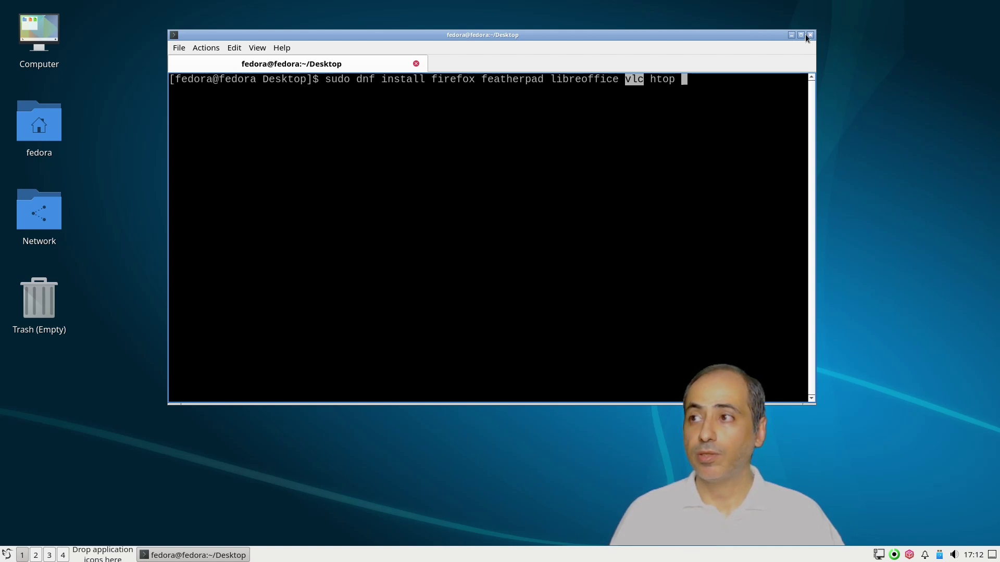
Launch the Falkon web browser from the Internet section of the application menu.
{"action": "left_click", "coordinate": [7, 556]}
{"action": "mouse_move", "coordinate": [78, 379]}
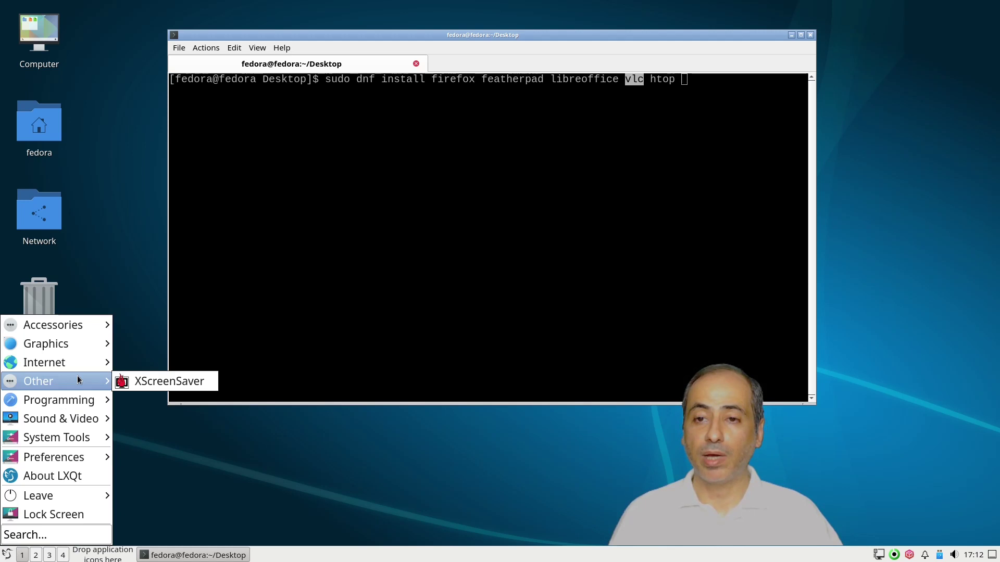
{"action": "left_click", "coordinate": [152, 363]}
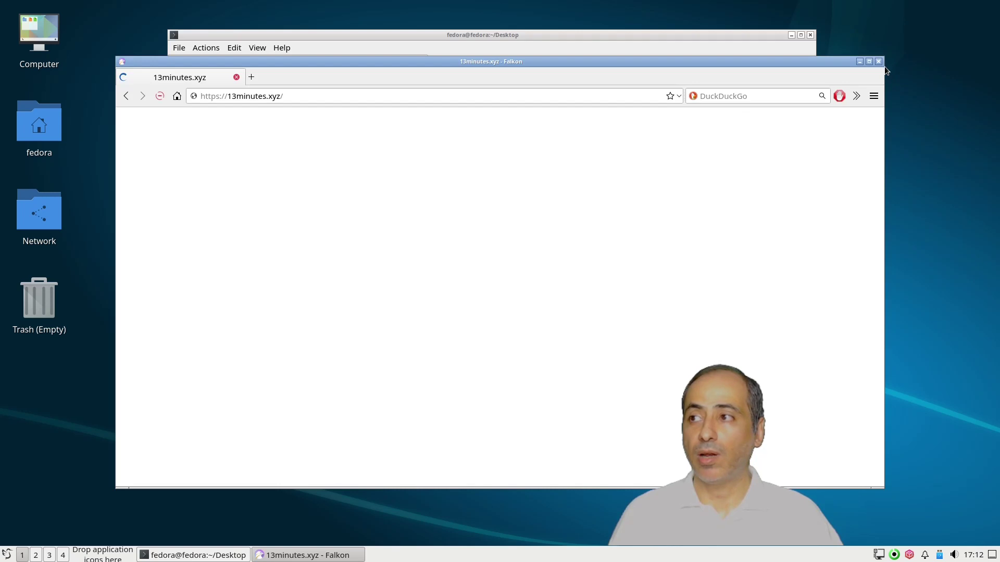
Maximize Falkon and open the 13minutes.xyz Fedora Budgie first-steps article.
{"action": "left_click", "coordinate": [869, 61]}
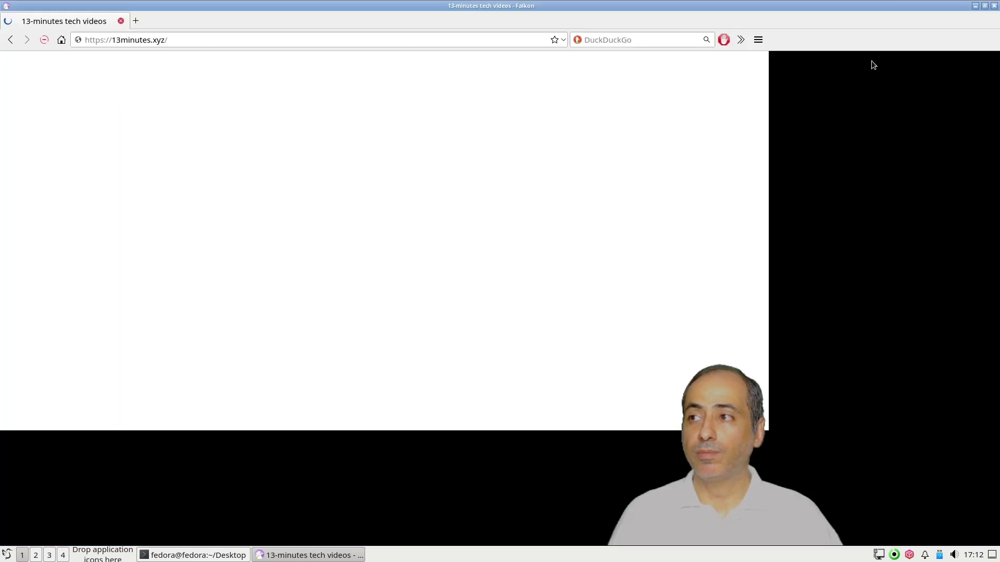
{"action": "left_click", "coordinate": [524, 309]}
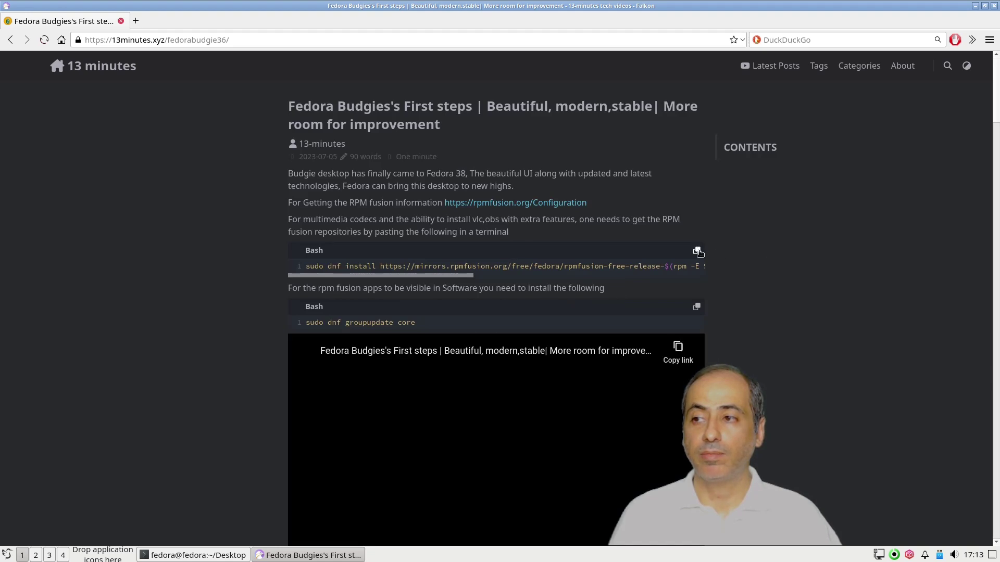
Install the RPM Fusion free and nonfree repositories with sudo, then paste the apps' dnf install command.
{"action": "left_click", "coordinate": [195, 555]}
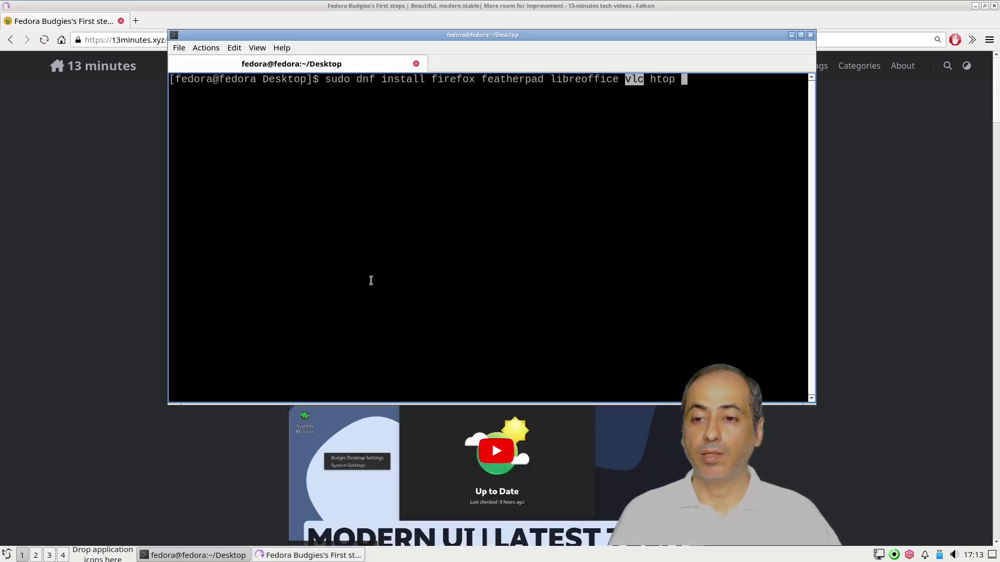
{"action": "key", "text": "ctrl+c"}
{"action": "key", "text": "ctrl+shift+v"}
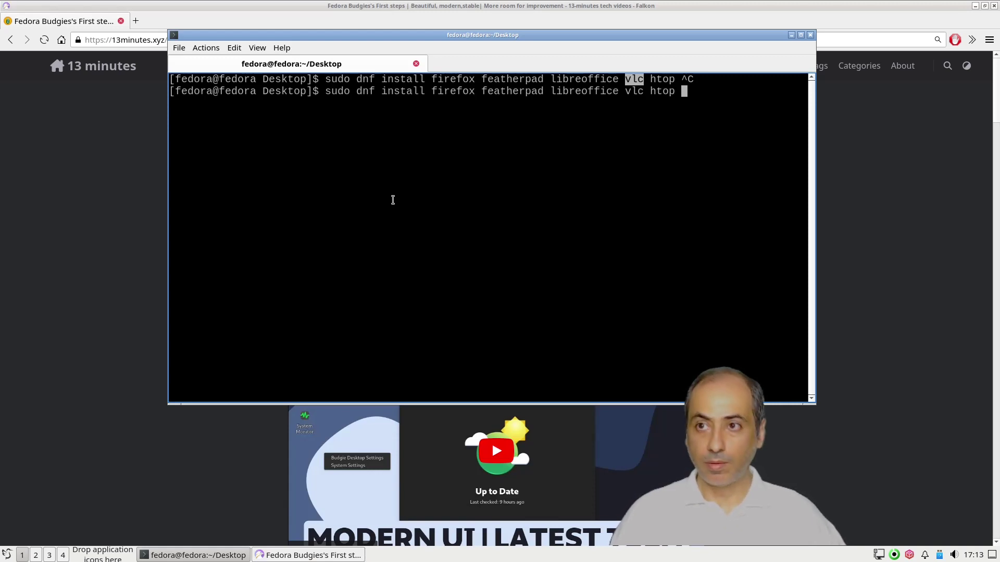
{"action": "key", "text": "ctrl+c"}
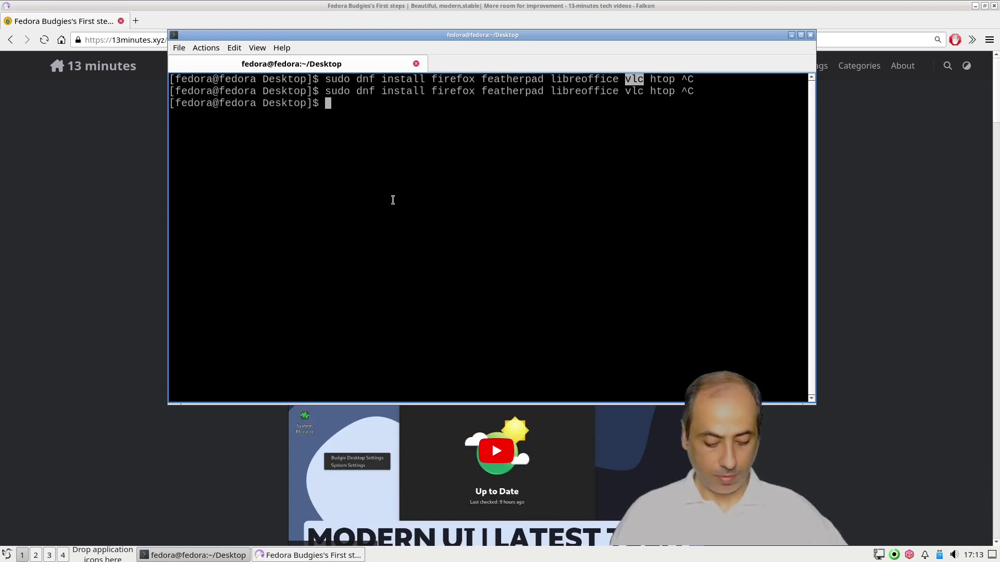
{"action": "key", "text": "ctrl+shift+v"}
{"action": "key", "text": "Return"}
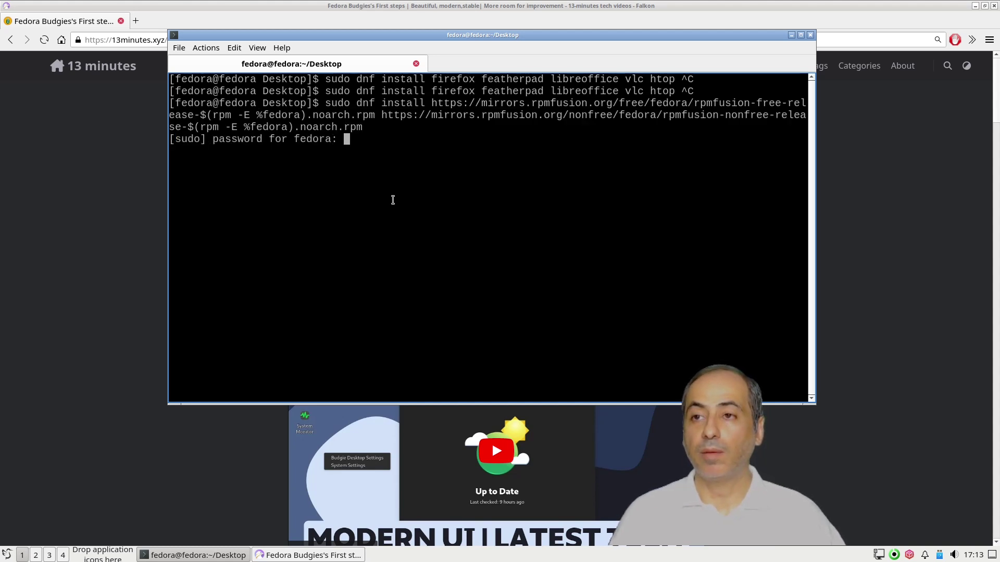
{"action": "key", "text": "Return"}
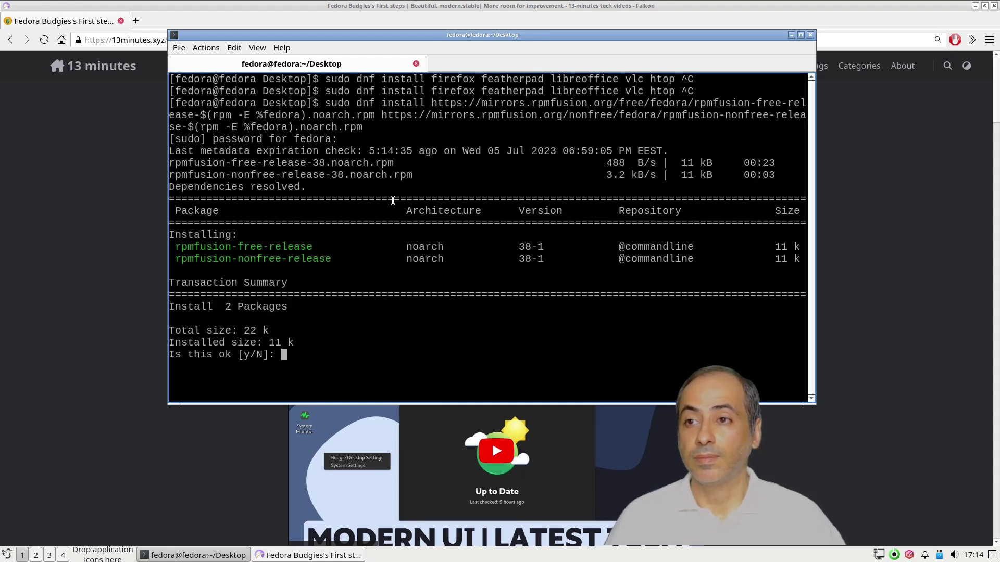
{"action": "type", "text": "y"}
{"action": "key", "text": "Return"}
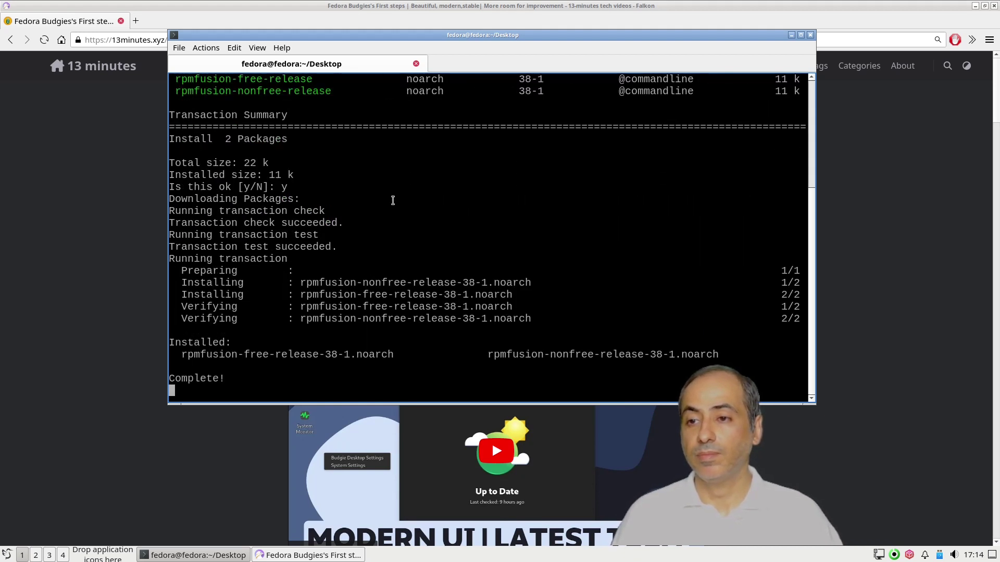
{"action": "key", "text": "ctrl+shift+v"}
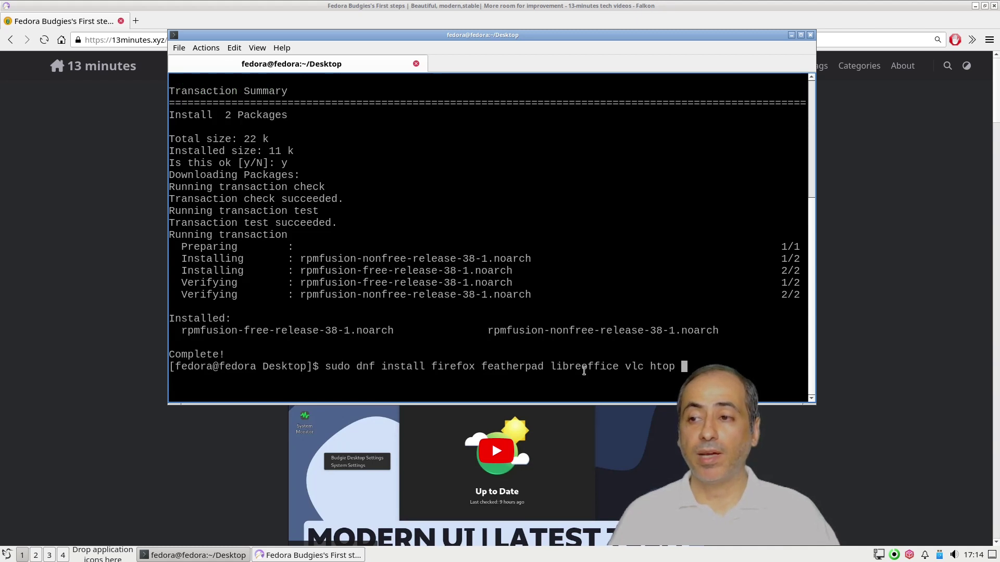
Run the app install, then run df and highlight the 3177780 KB used on /dev/sda3.
{"action": "key", "text": "Return"}
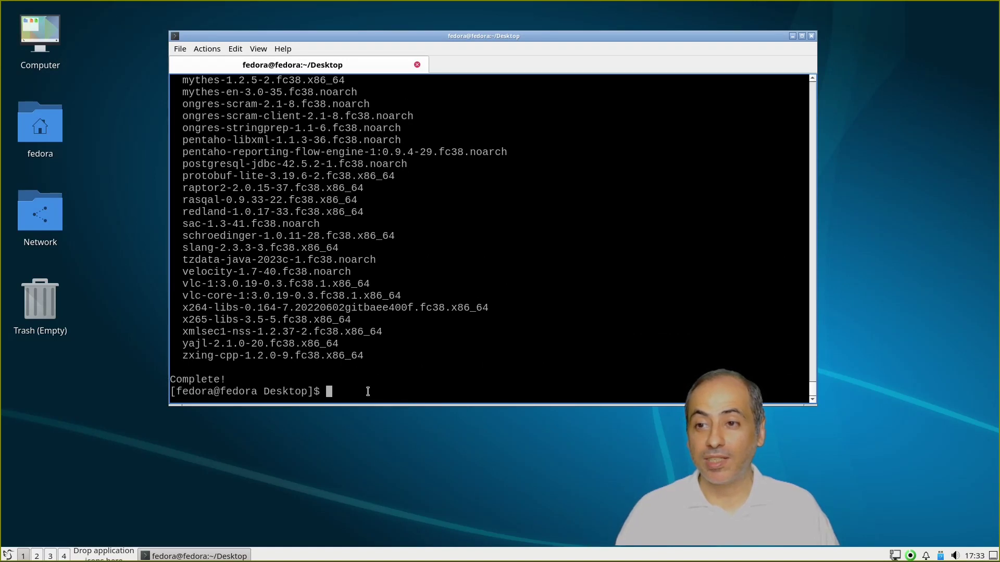
{"action": "key", "text": "ctrl+l"}
{"action": "type", "text": "df"}
{"action": "key", "text": "Return"}
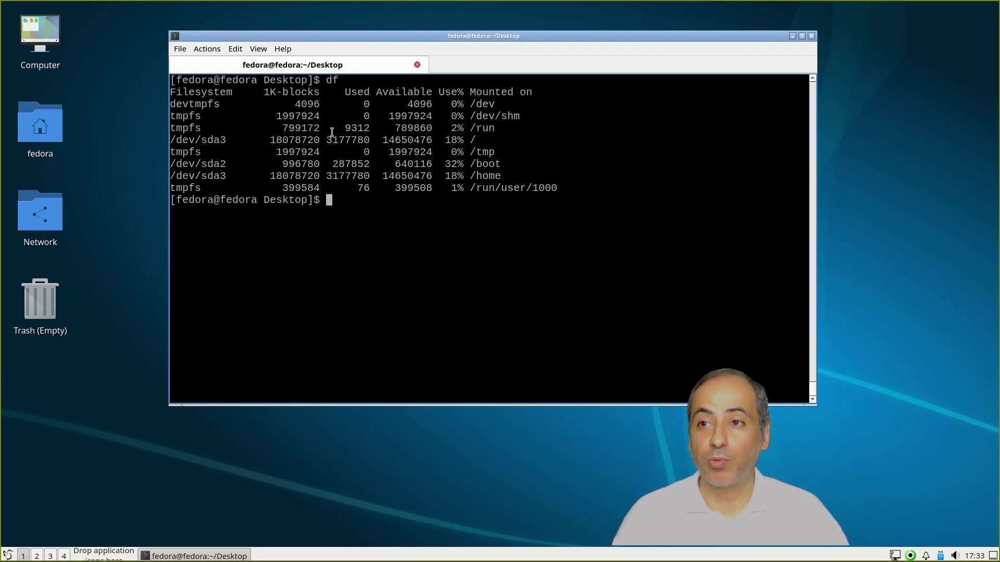
{"action": "left_click_drag", "start_coordinate": [328, 141], "coordinate": [371, 144]}
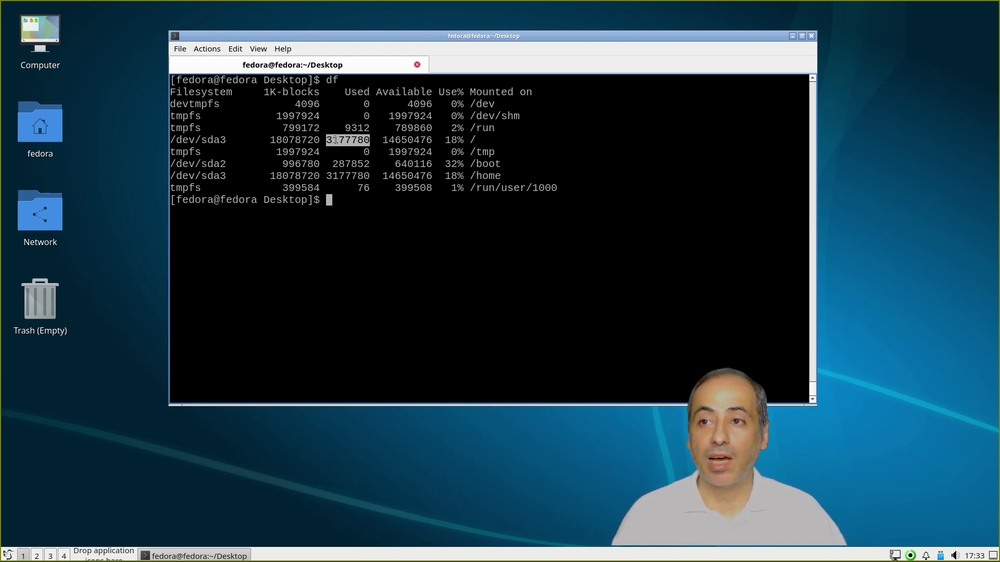
Launch Htop from System Tools and close the fedora@fedora:~/Desktop terminal showing the df output.
{"action": "left_click", "coordinate": [9, 555]}
{"action": "mouse_move", "coordinate": [88, 288]}
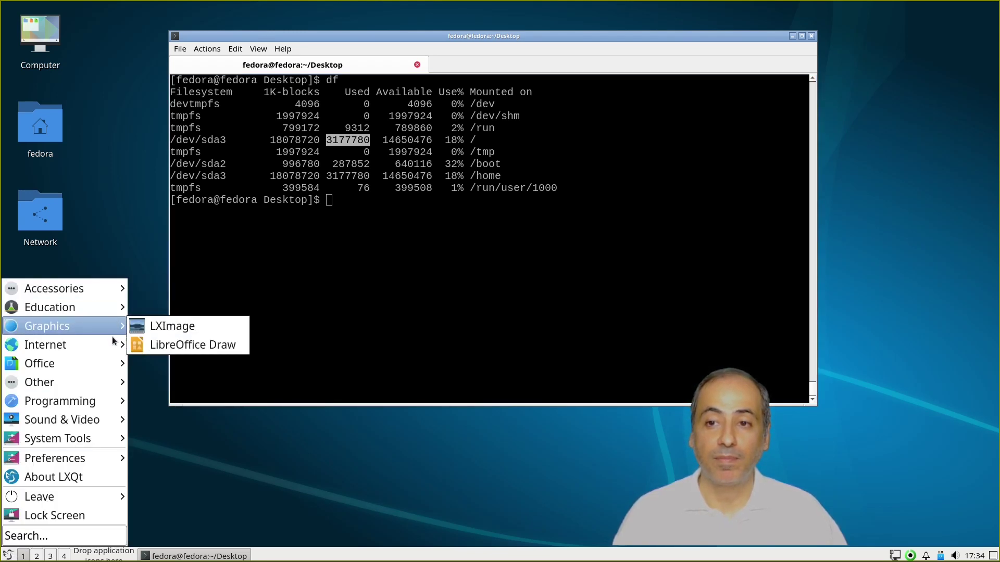
{"action": "mouse_move", "coordinate": [114, 341]}
{"action": "mouse_move", "coordinate": [121, 363]}
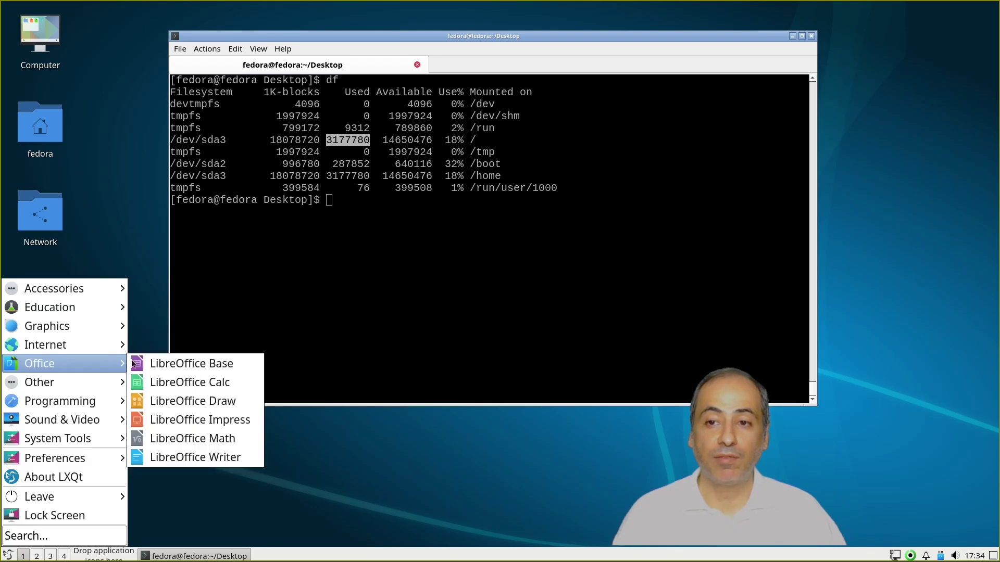
{"action": "mouse_move", "coordinate": [117, 419]}
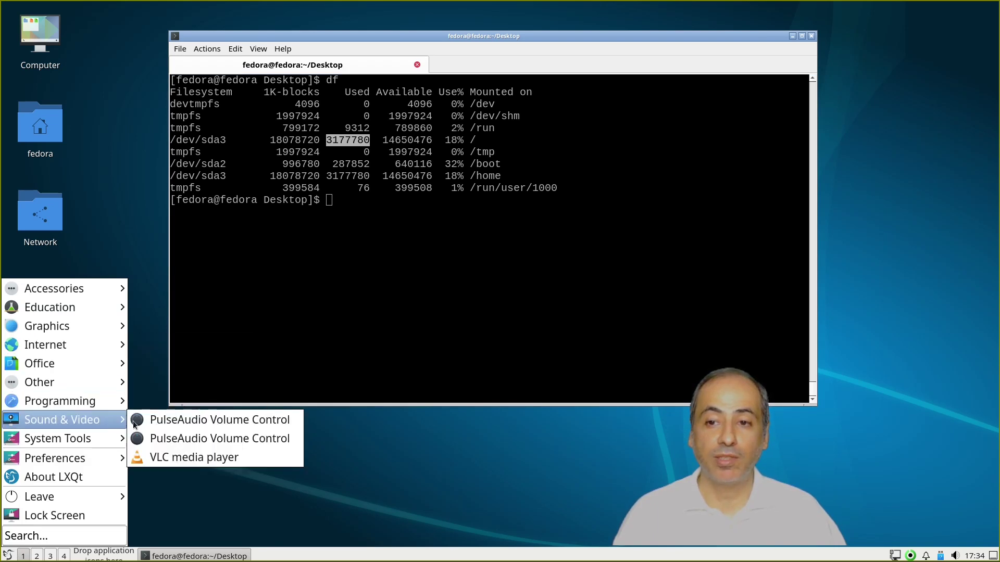
{"action": "mouse_move", "coordinate": [106, 440]}
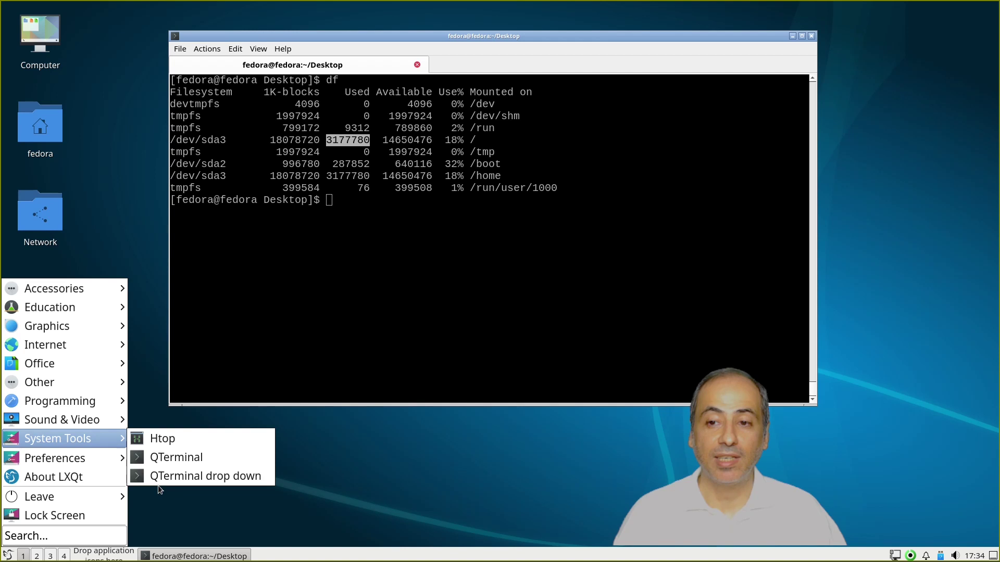
{"action": "left_click", "coordinate": [163, 442]}
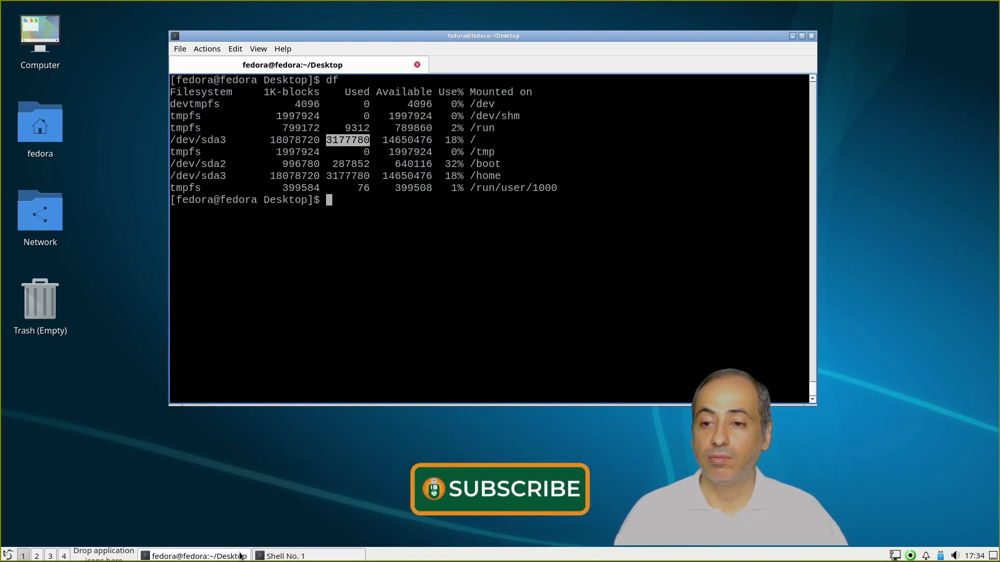
{"action": "left_click", "coordinate": [811, 36]}
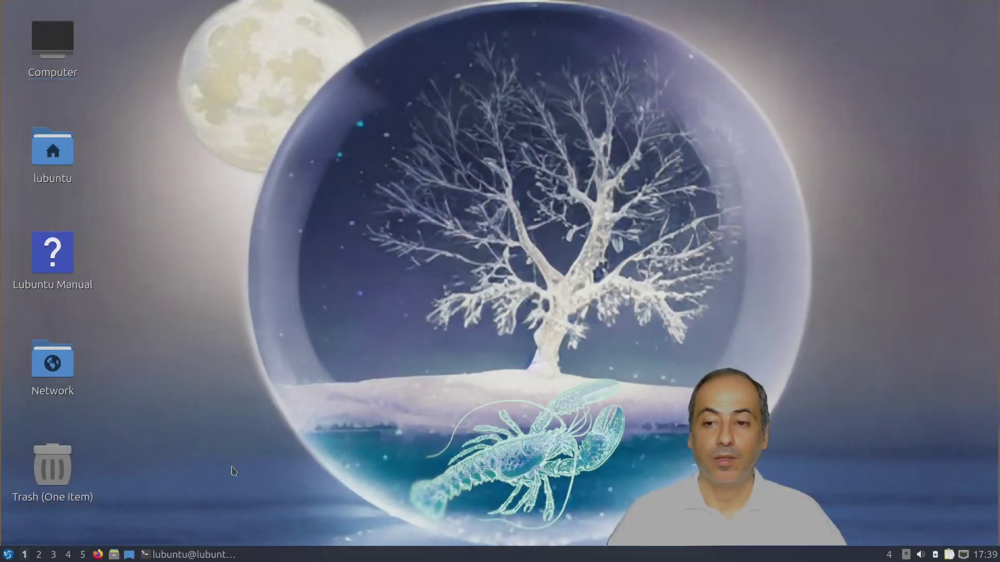
Run df in the Lubuntu terminal, highlight /dev/sda1's 9276816 used, then change to /.
{"action": "left_click", "coordinate": [208, 553]}
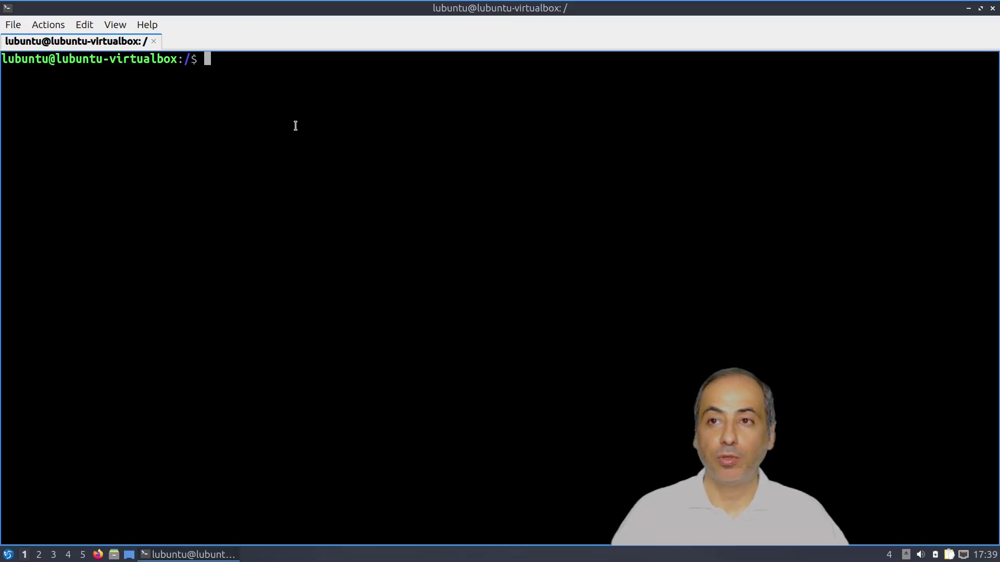
{"action": "type", "text": "df"}
{"action": "key", "text": "Return"}
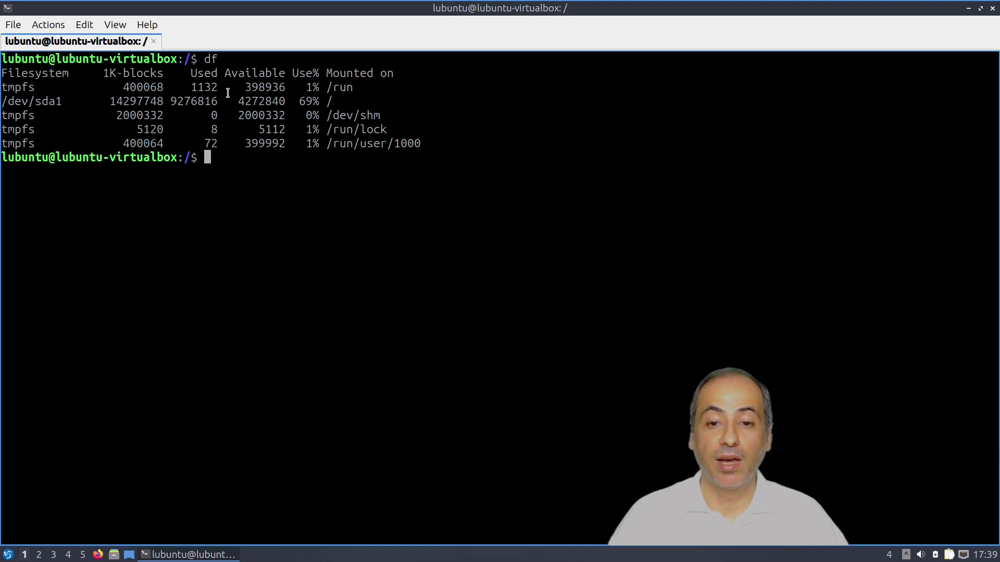
{"action": "left_click_drag", "start_coordinate": [172, 105], "coordinate": [196, 102]}
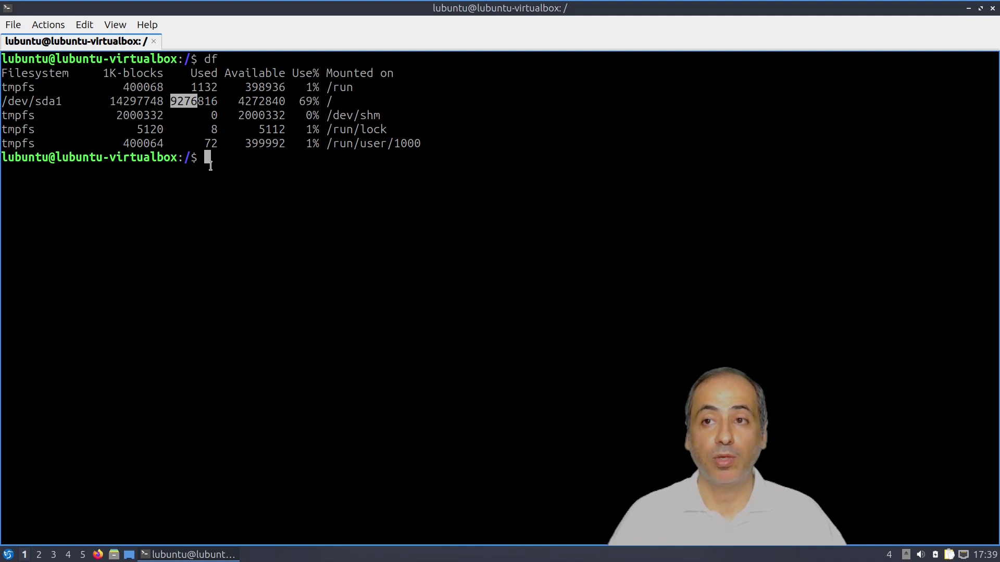
{"action": "type", "text": "cd /"}
{"action": "key", "text": "Return"}
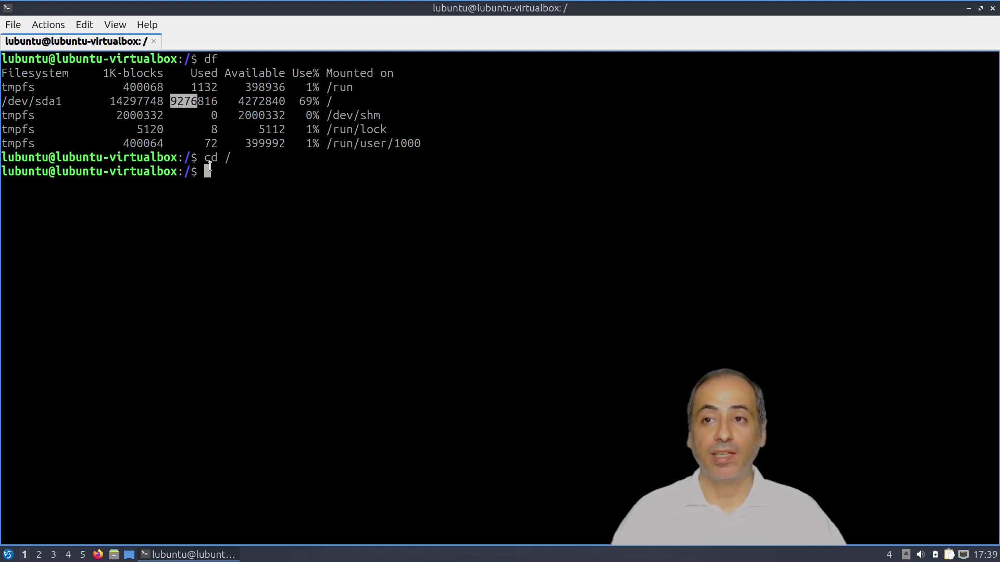
Scan the root filesystem with ncdu and drill into /usr/lib.
{"action": "type", "text": "ncdu"}
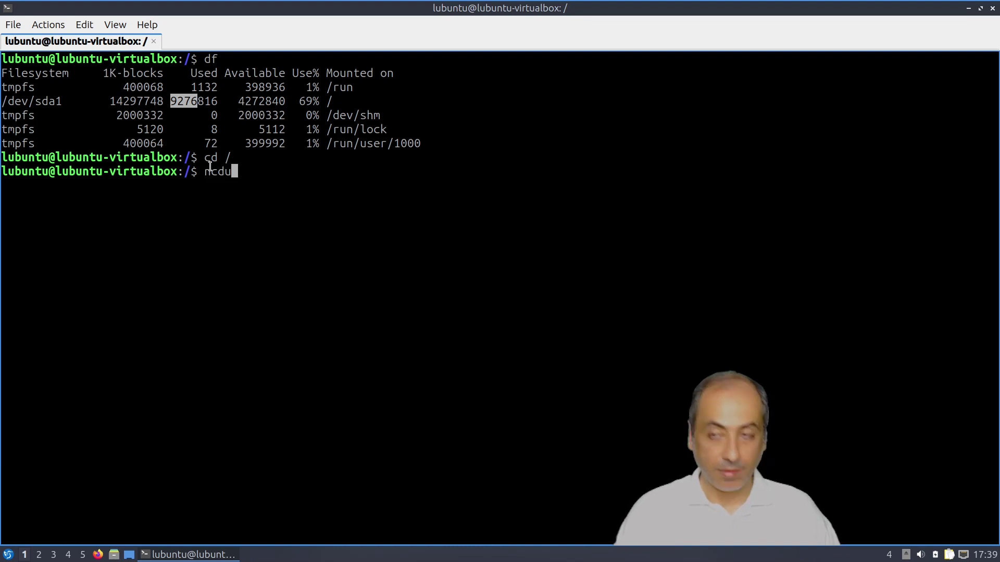
{"action": "key", "text": "Return"}
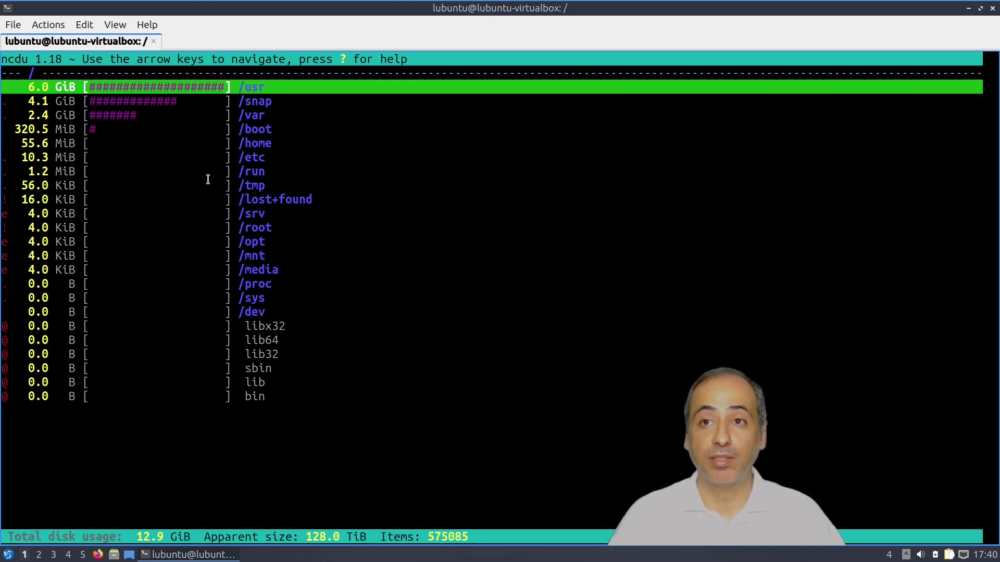
{"action": "key", "text": "Return"}
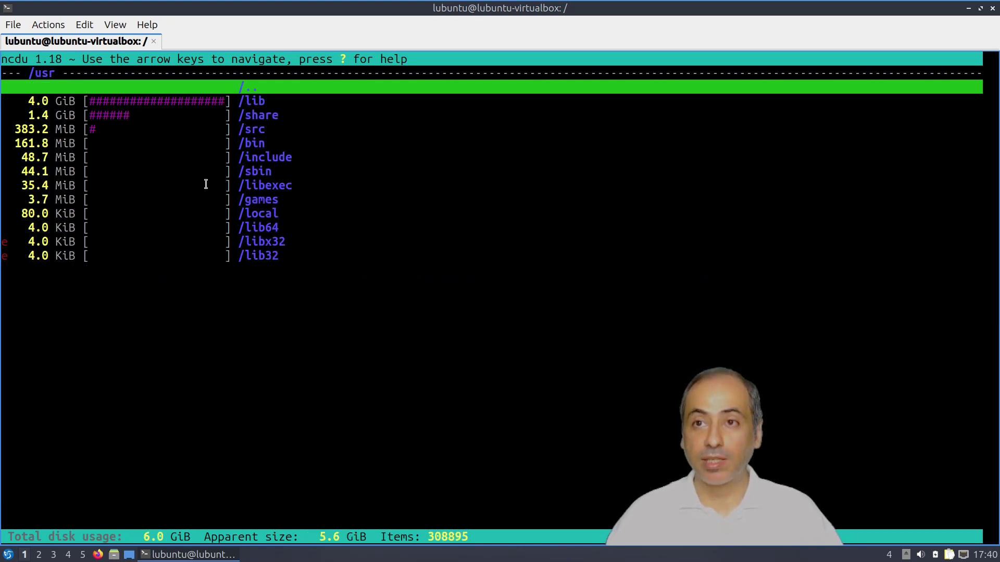
{"action": "key", "text": "Down"}
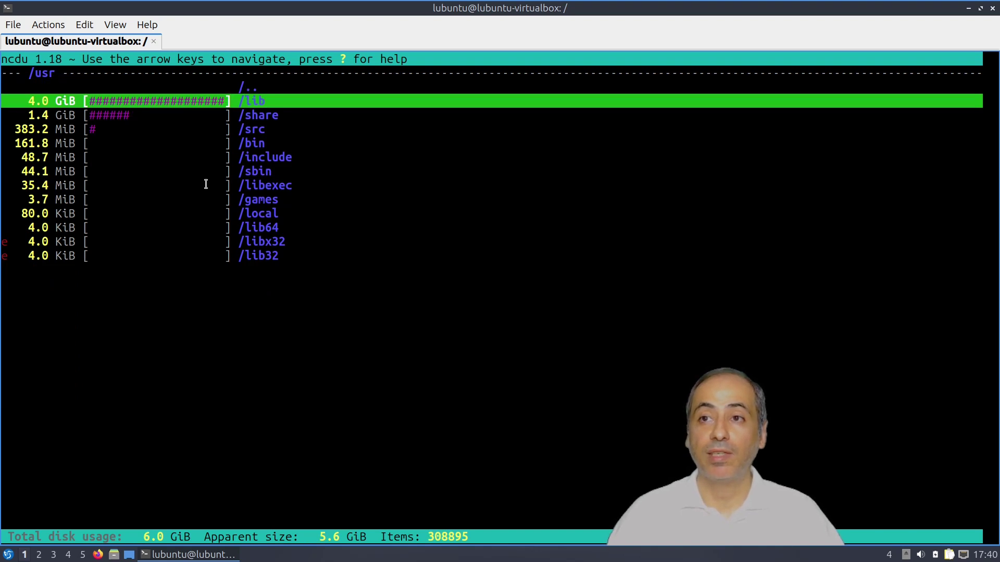
{"action": "key", "text": "Return"}
Browse /usr/lib, inspect /usr/share, then return to the root listing.
{"action": "key", "text": "Down"}
{"action": "key", "text": "Down"}
{"action": "key", "text": "Down"}
{"action": "key", "text": "Down"}
{"action": "key", "text": "Down"}
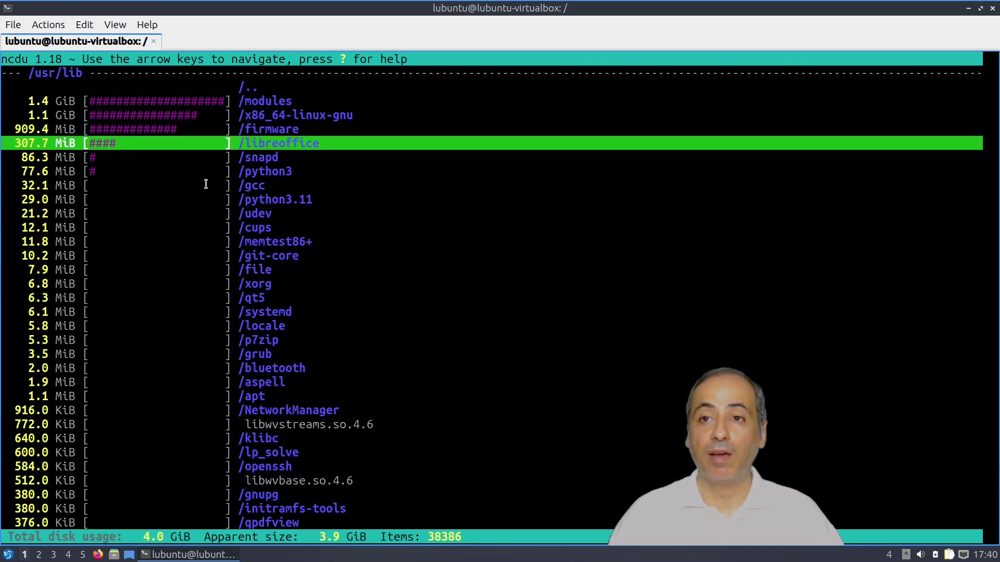
{"action": "key", "text": "Up"}
{"action": "key", "text": "Up"}
{"action": "key", "text": "Up"}
{"action": "key", "text": "Up"}
{"action": "key", "text": "Up"}
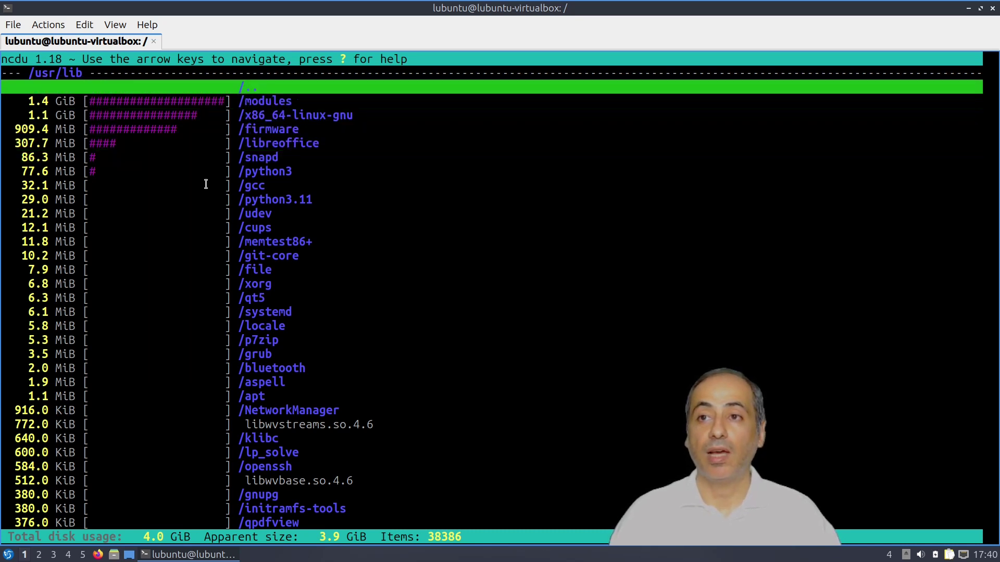
{"action": "key", "text": "Return"}
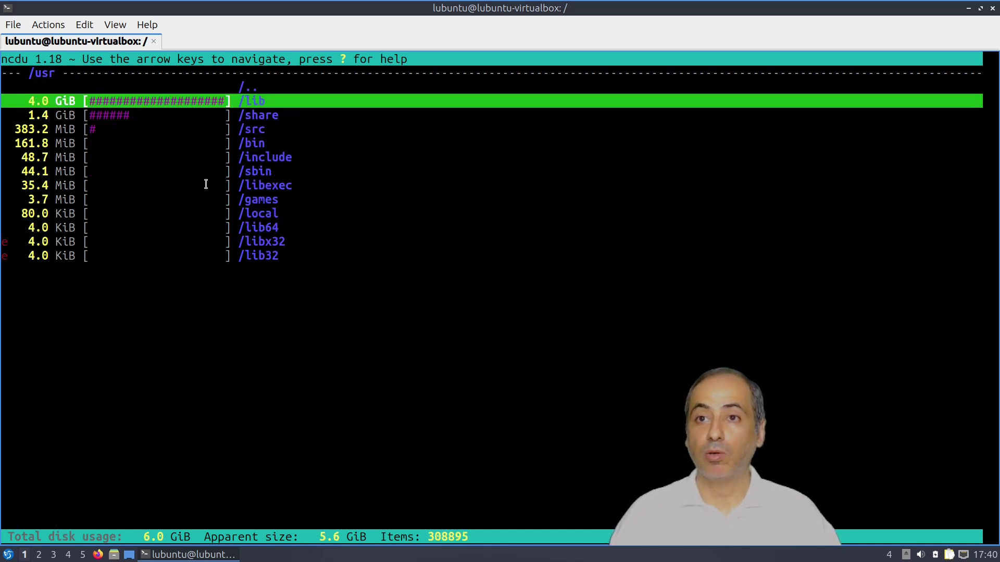
{"action": "key", "text": "Down"}
{"action": "key", "text": "Return"}
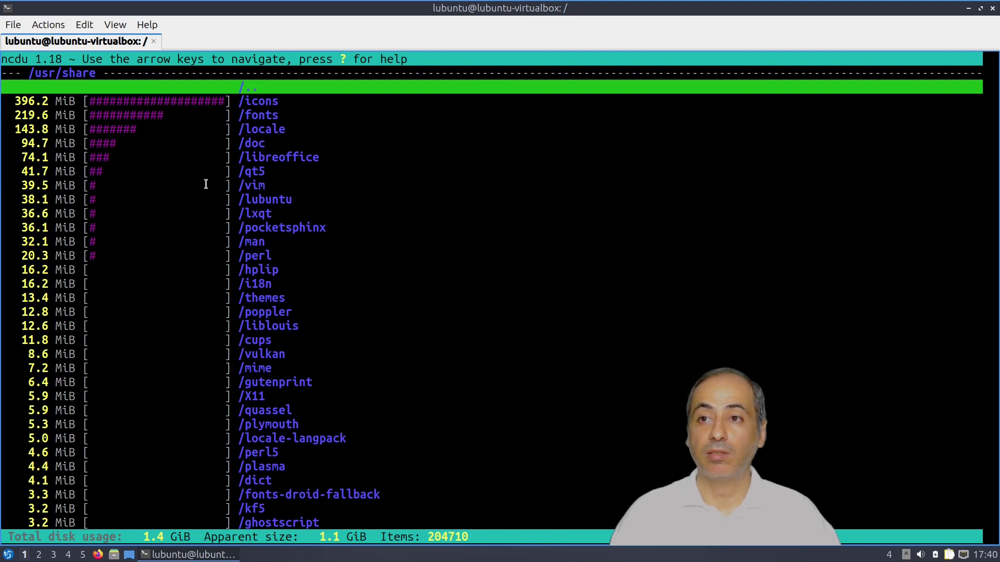
{"action": "key", "text": "Return"}
{"action": "key", "text": "Up"}
{"action": "key", "text": "Up"}
{"action": "key", "text": "Return"}
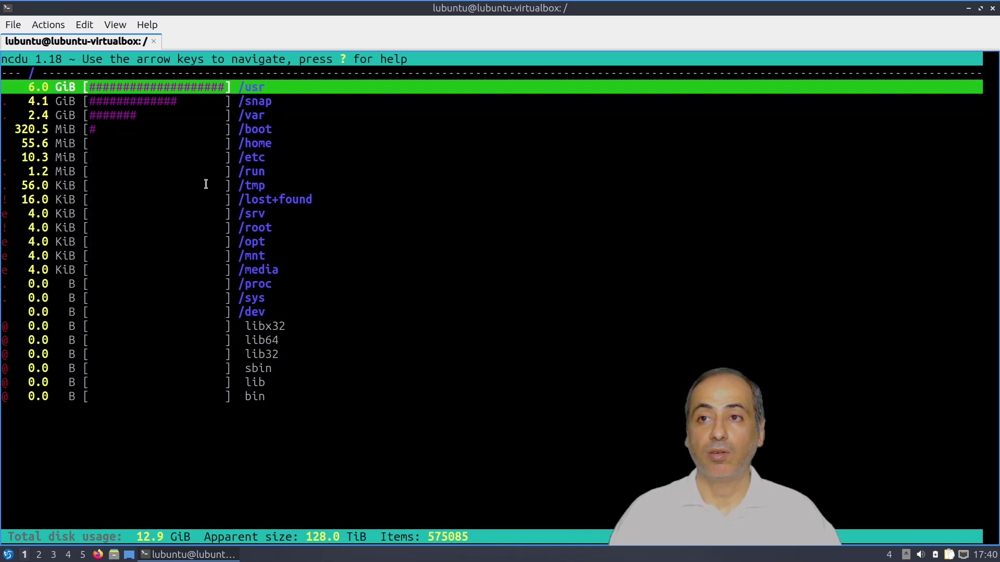
Open /var/lib in ncdu and select snapd, its 1.5 GiB largest entry.
{"action": "key", "text": "Down"}
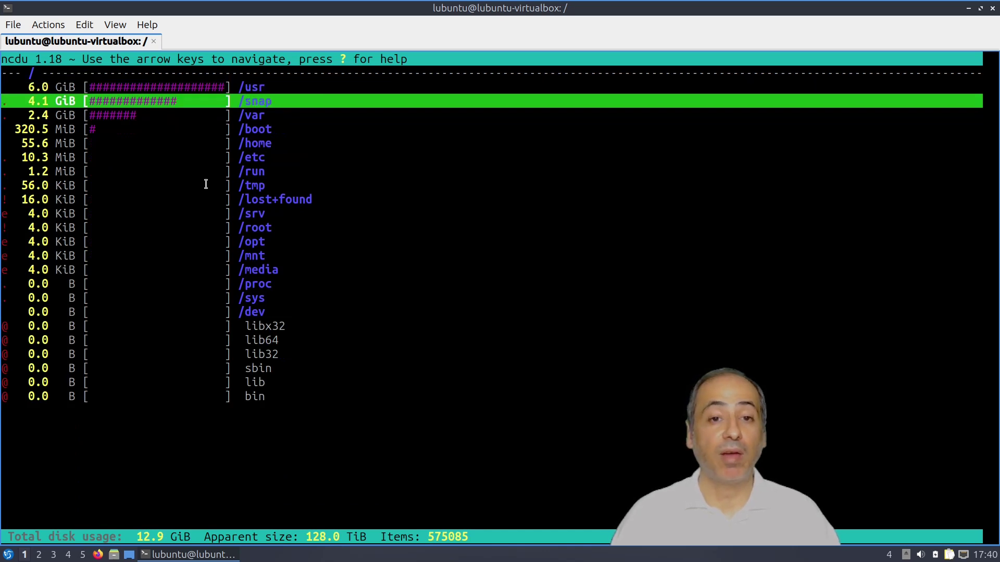
{"action": "key", "text": "Down"}
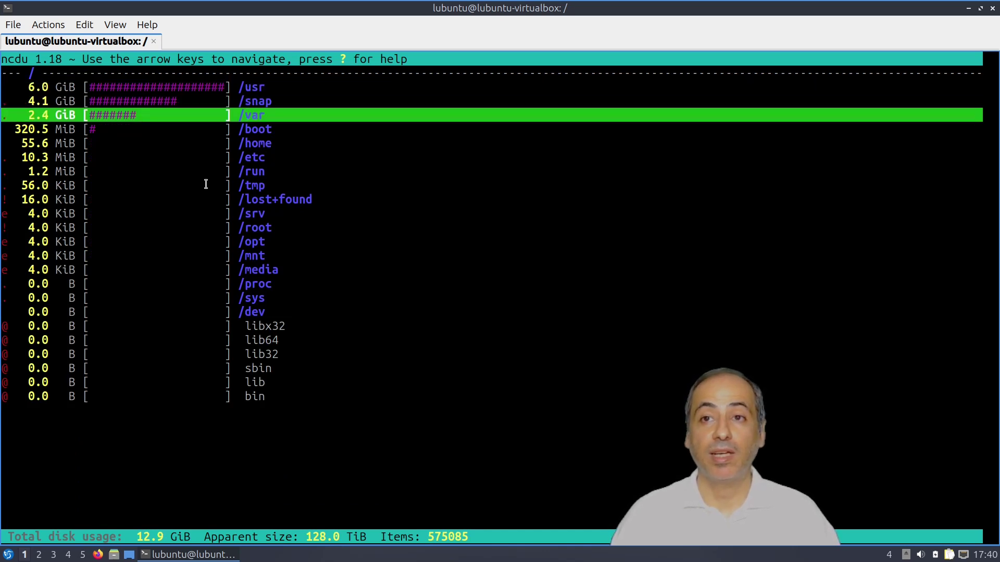
{"action": "key", "text": "Return"}
{"action": "key", "text": "Down"}
{"action": "key", "text": "Return"}
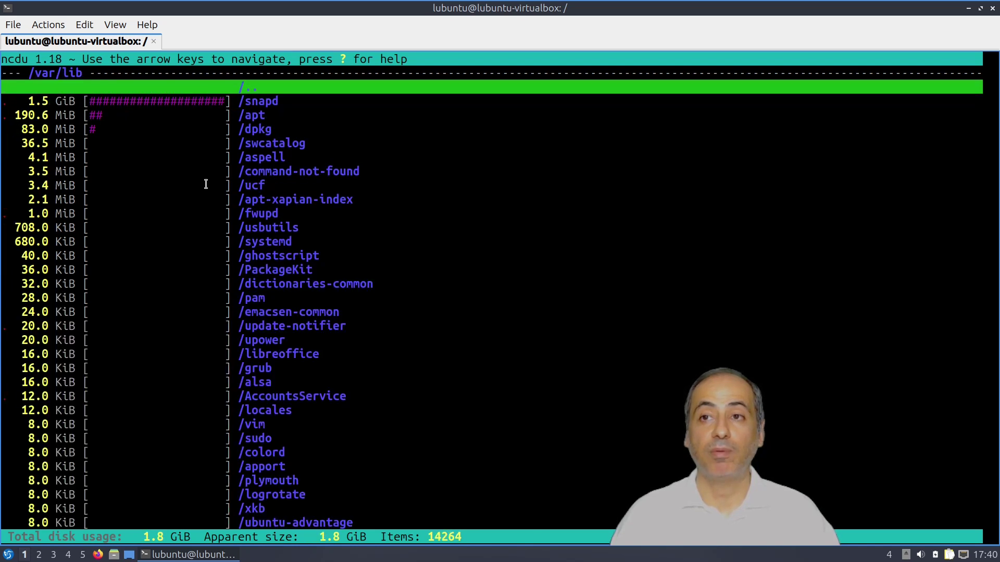
{"action": "key", "text": "Down"}
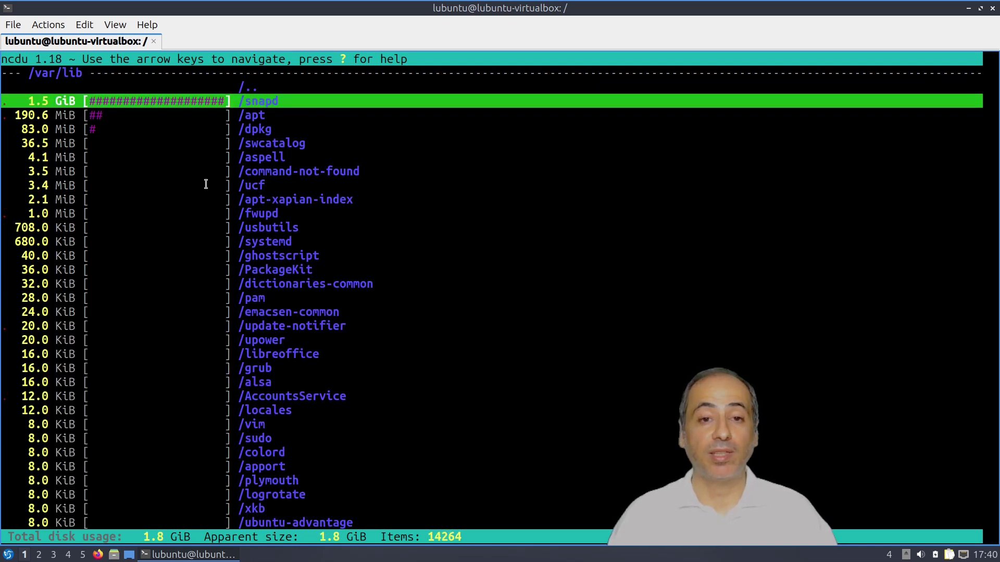